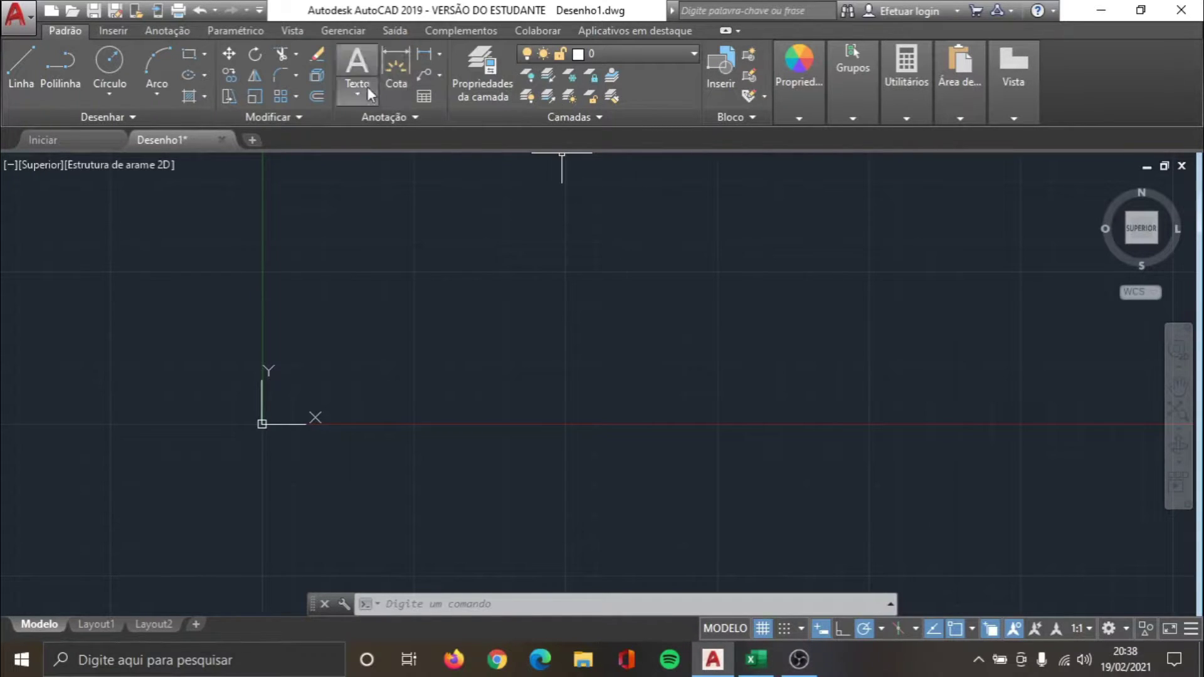
Step: Open Inserir tabela, keeping the Standard table style and 5 columns
left_click(424, 96)
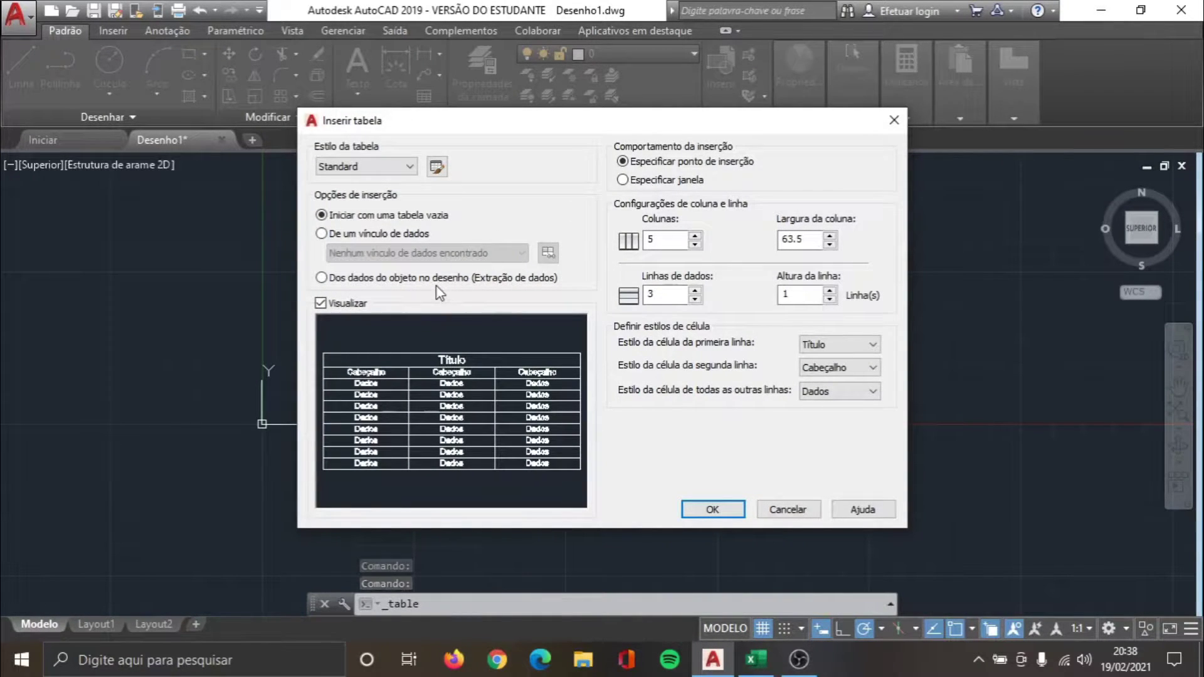
left_click(403, 167)
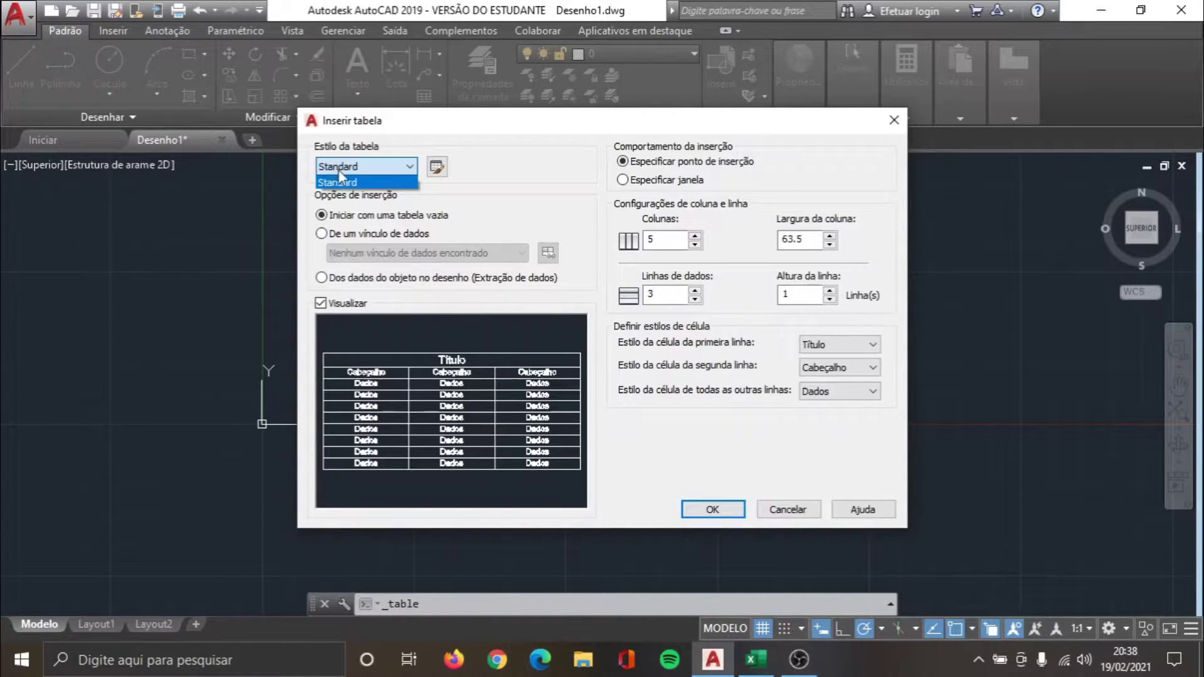
left_click(390, 167)
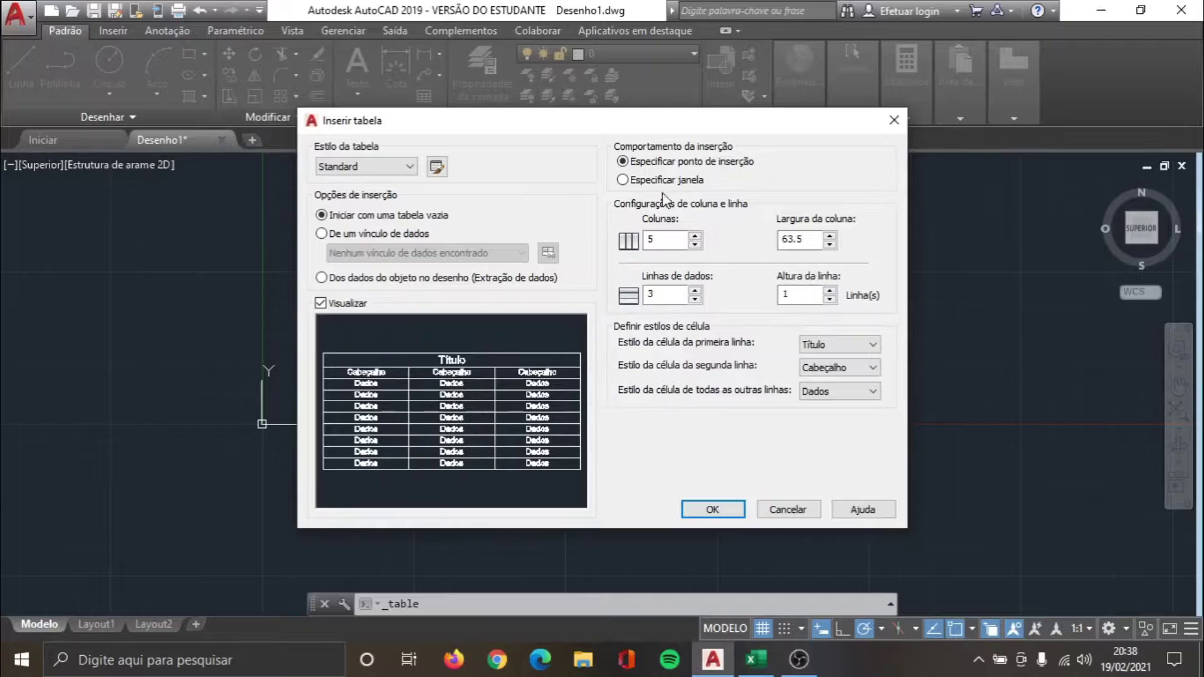
left_click(694, 243)
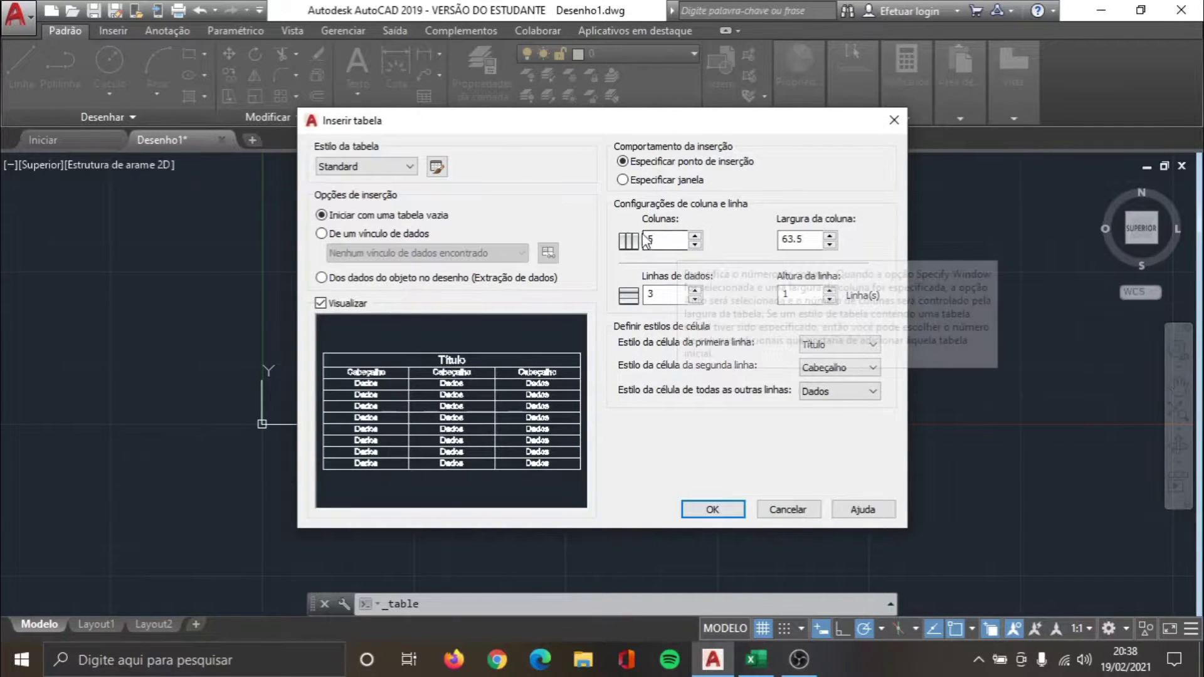
left_click(695, 243)
left_click(700, 252)
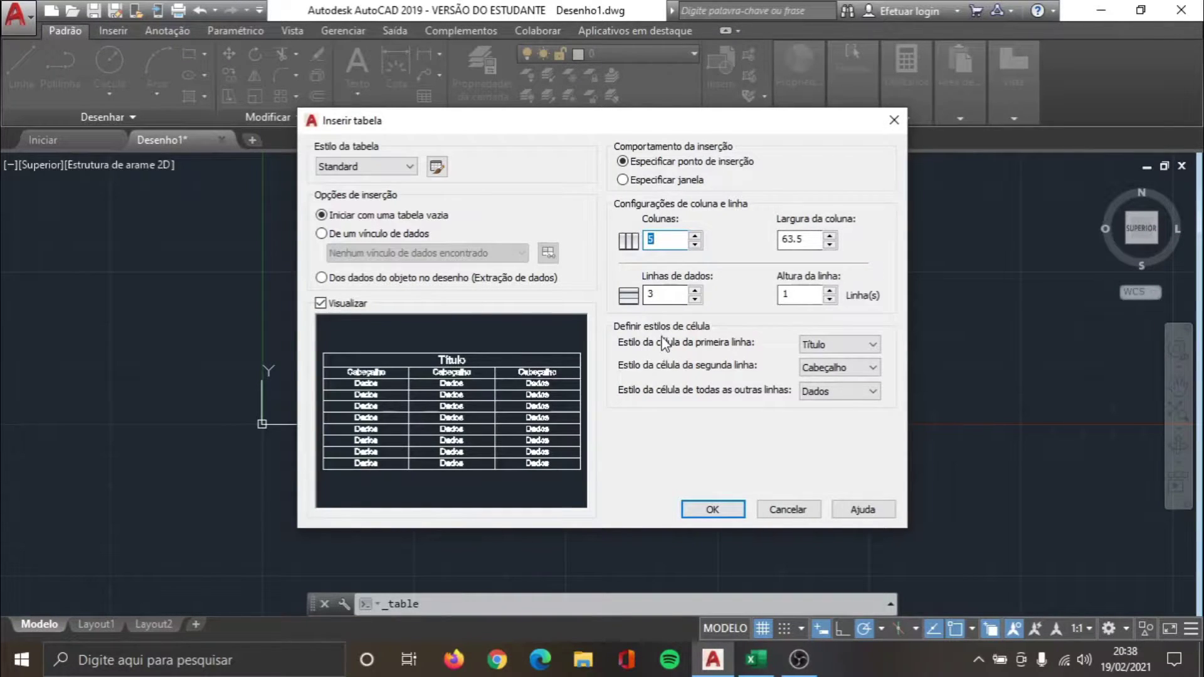
left_click(822, 344)
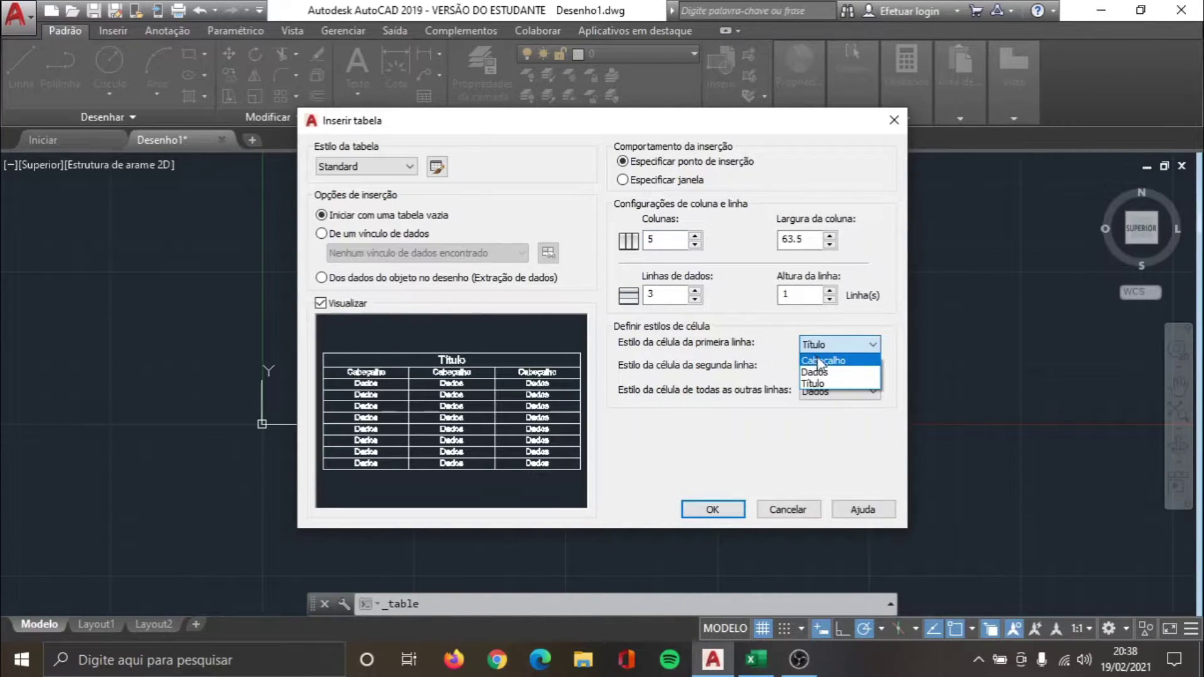
left_click(808, 351)
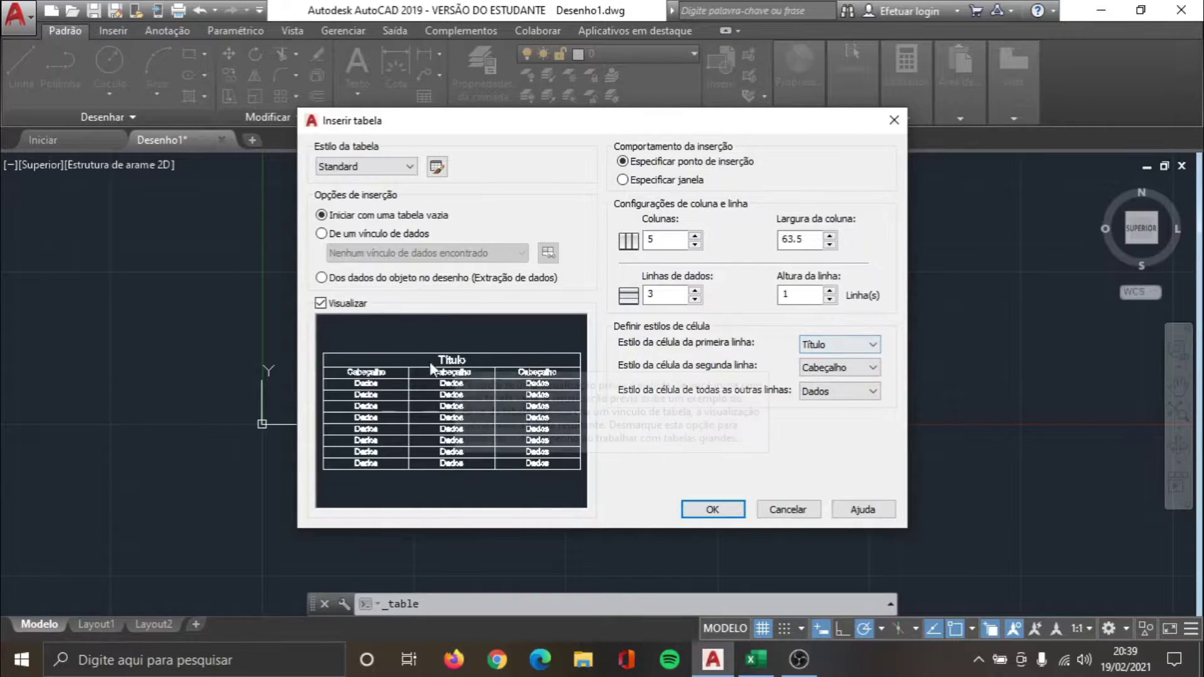
mouse_move(769, 381)
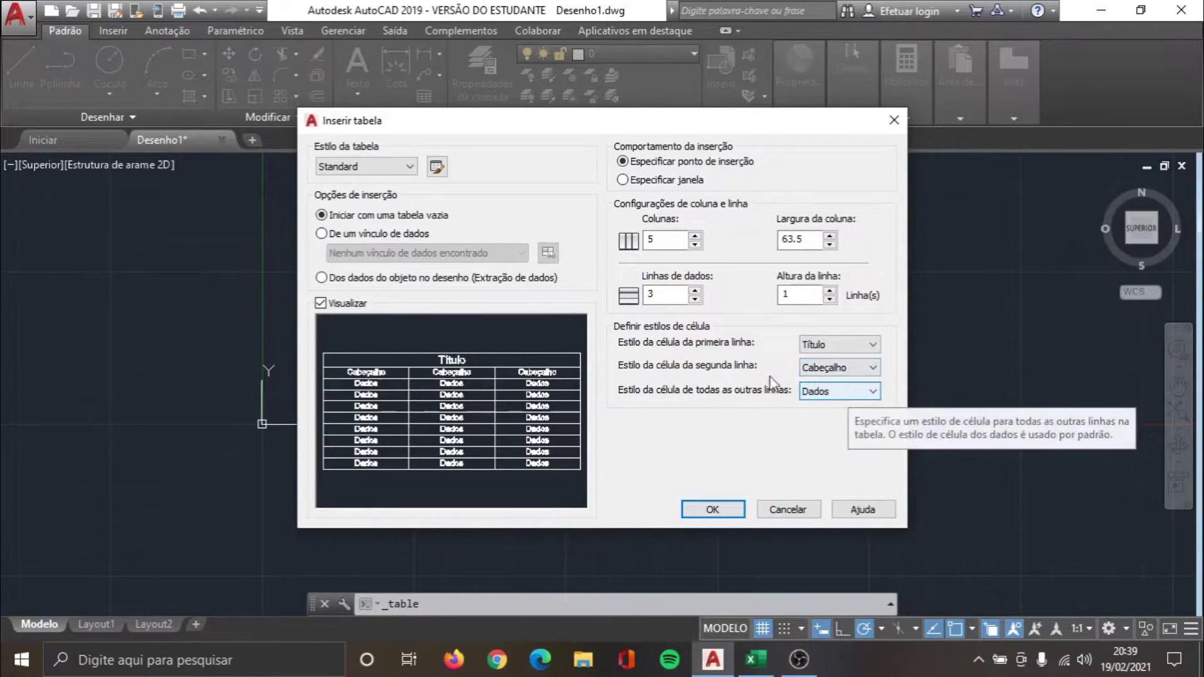
left_click(834, 367)
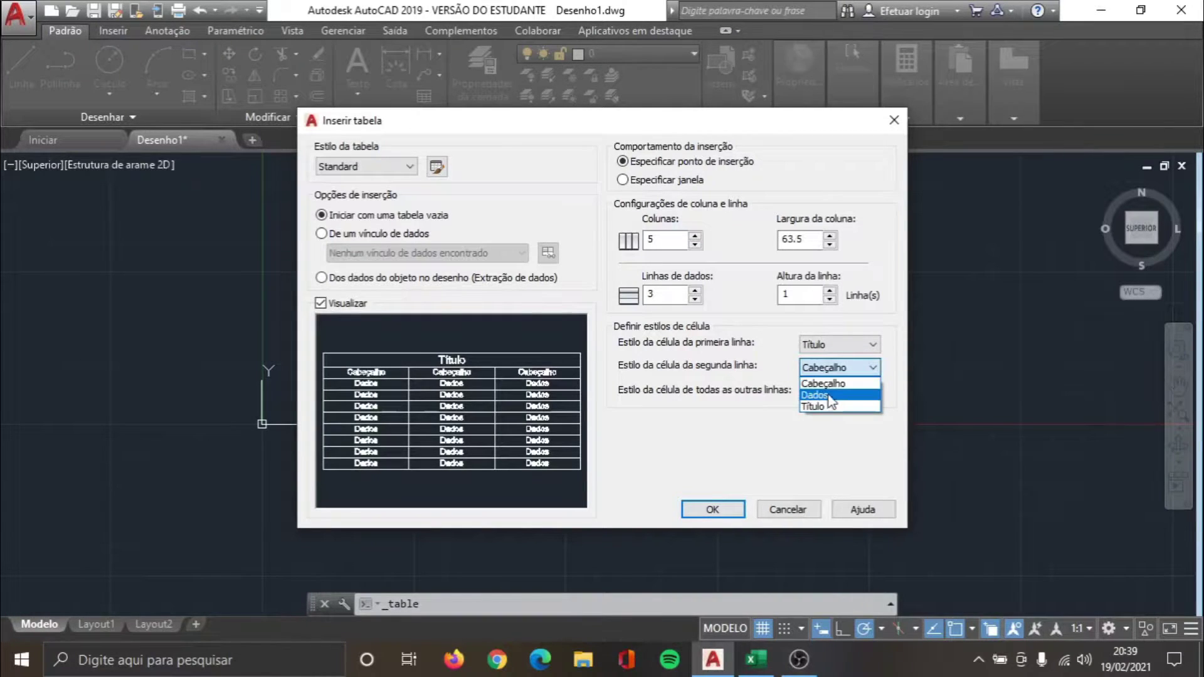
left_click(829, 396)
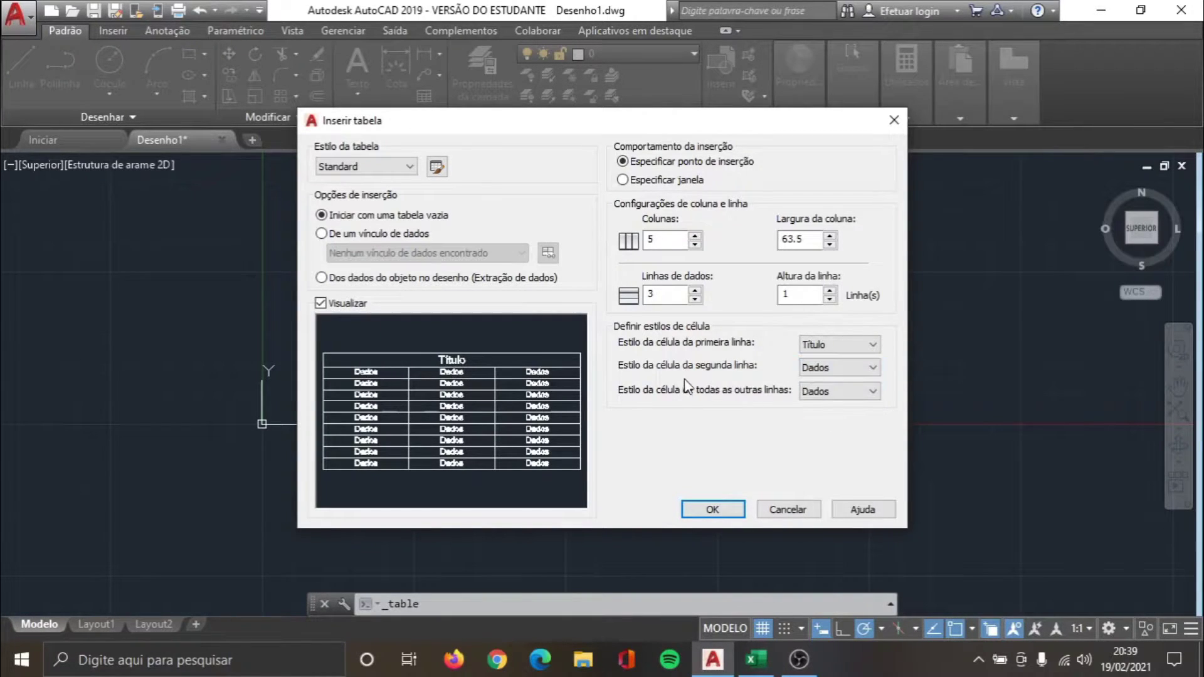
left_click(841, 371)
left_click(826, 384)
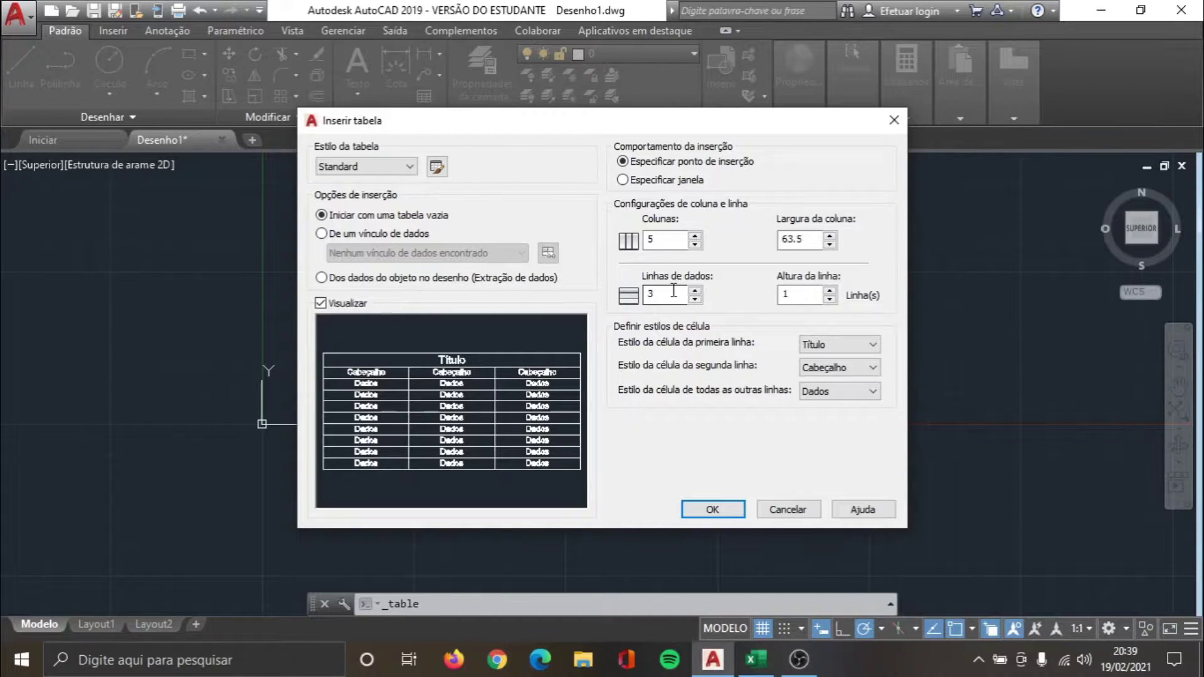
Step: Place the 5-column table at insertion point 0,50
left_click(713, 509)
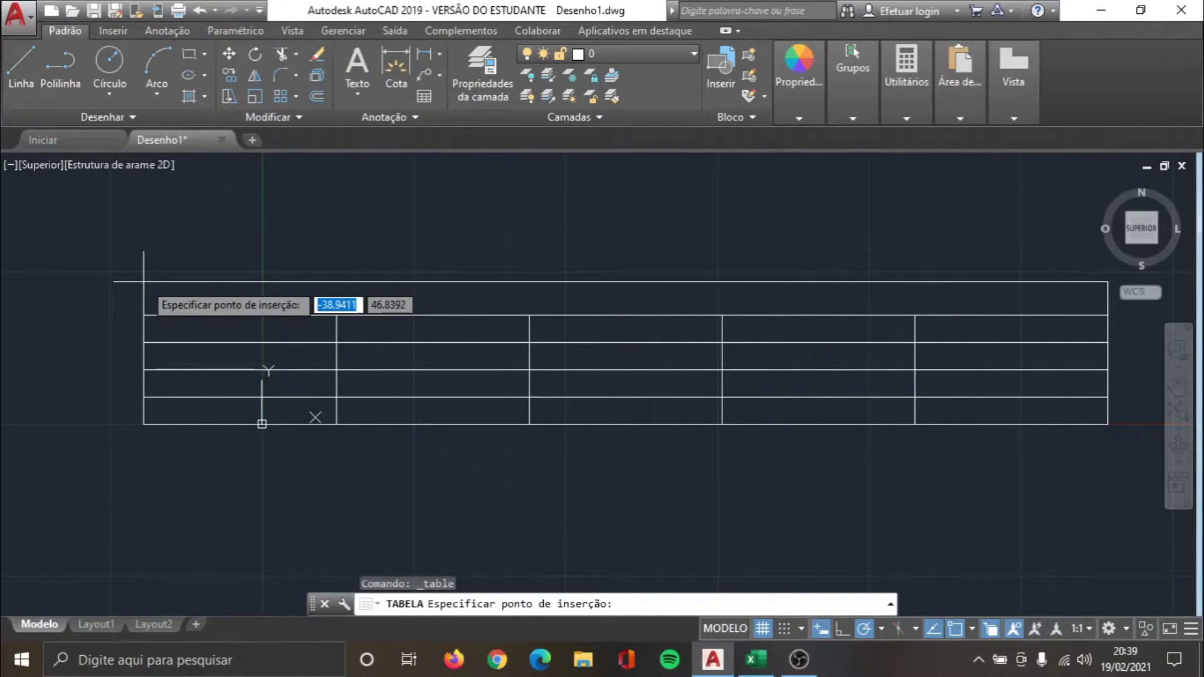
type("0")
key("Tab")
type("5")
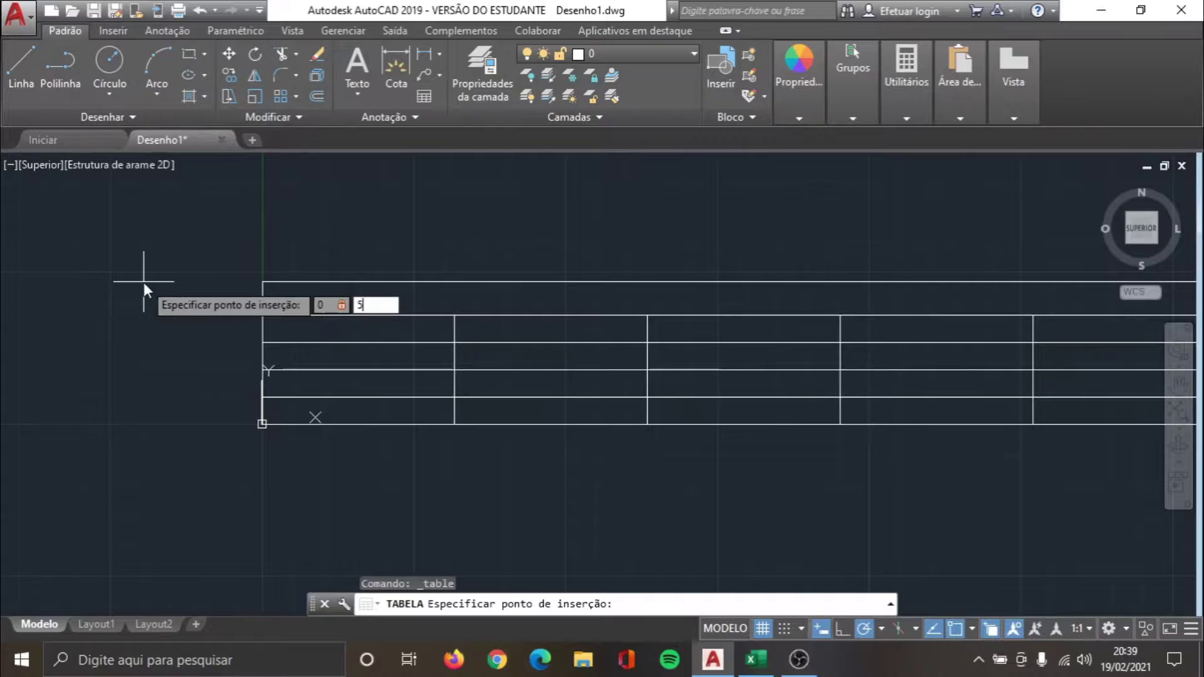
type("0")
key("Return")
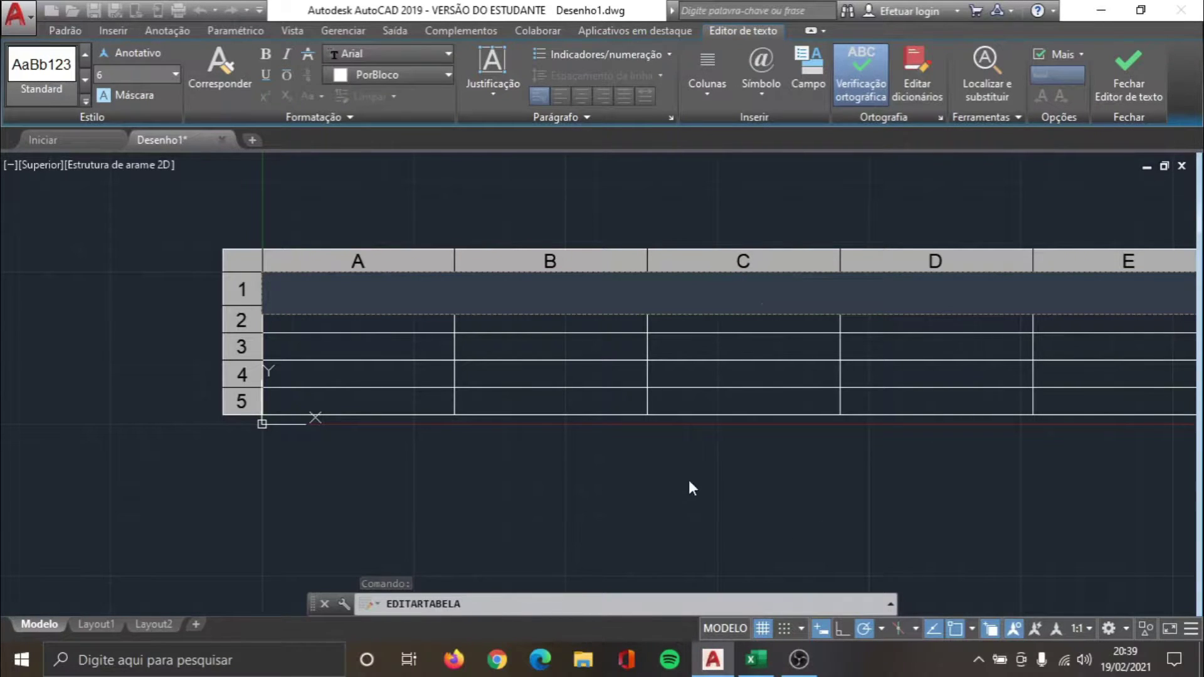
Step: Title the table 'Lista de materiais'
middle_click_drag(691, 486, 541, 476)
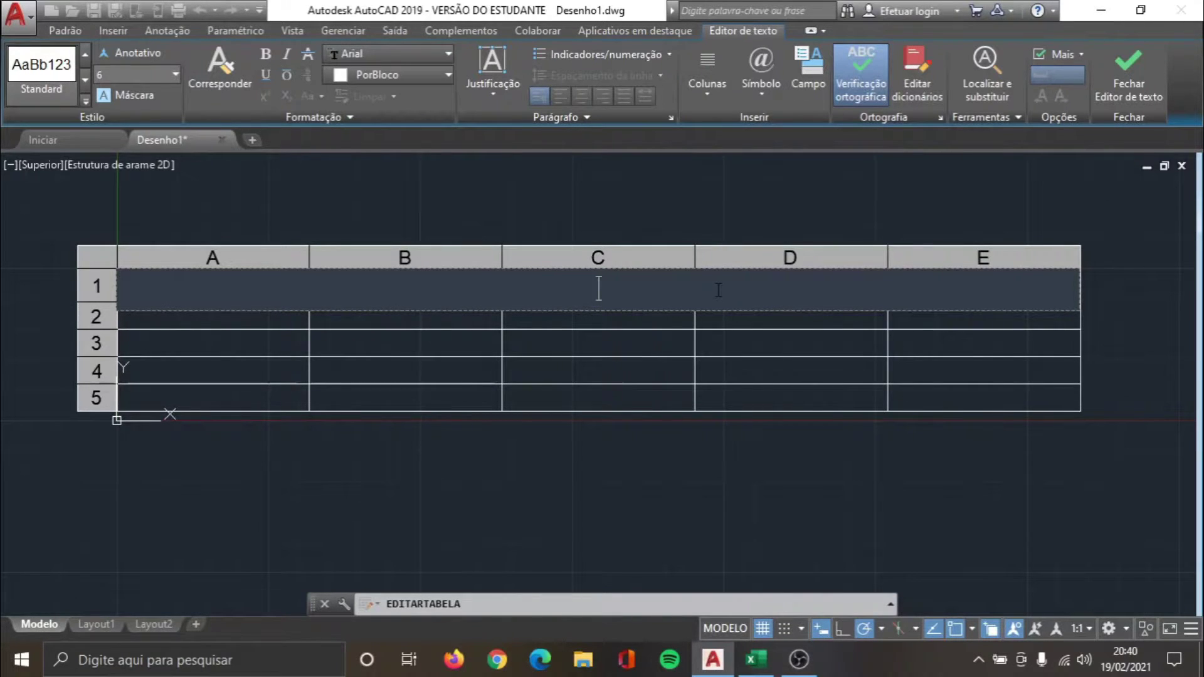
type("Lista ")
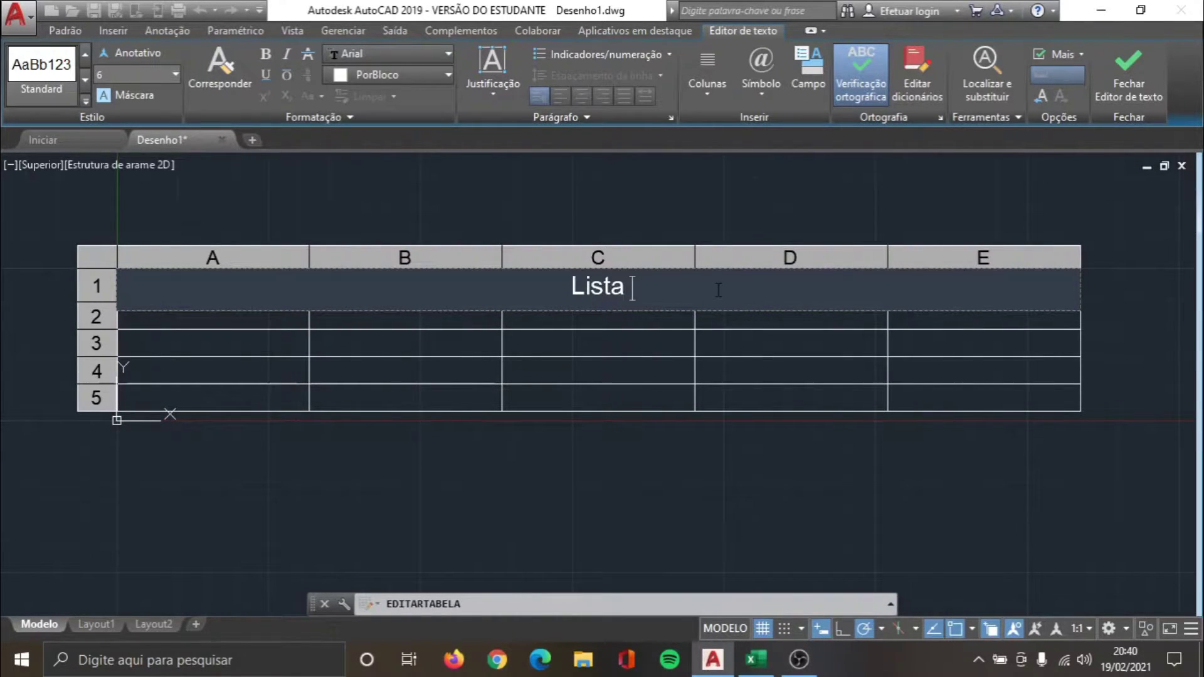
type("de materiais")
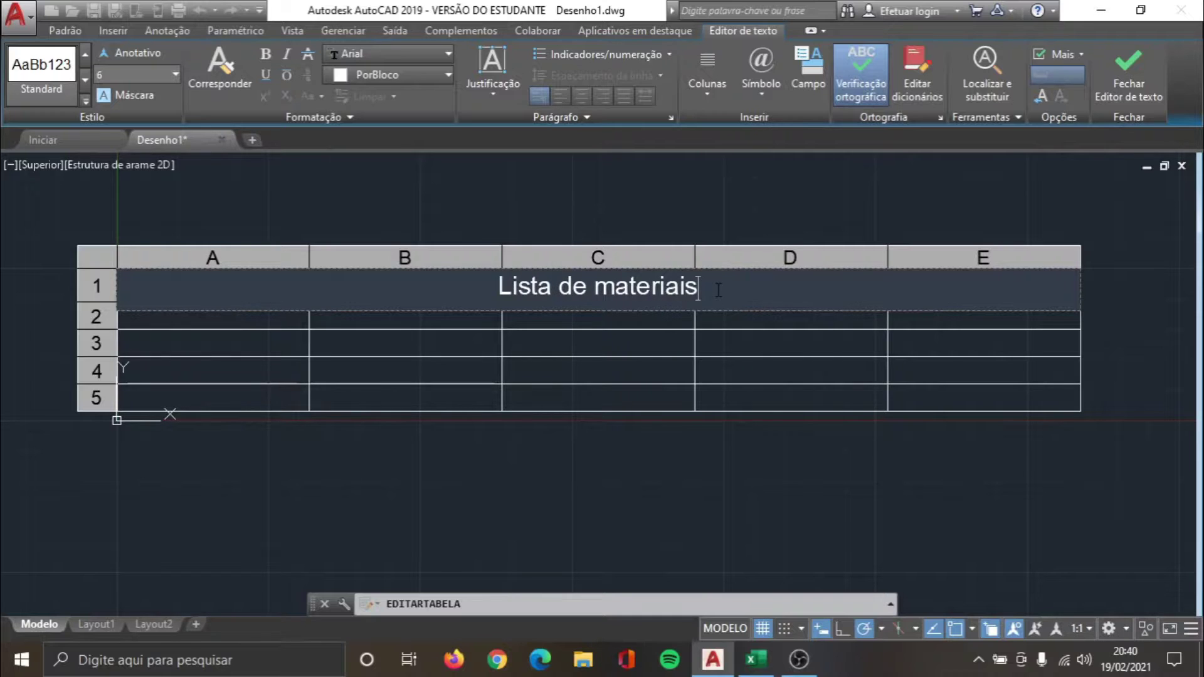
left_click(615, 450)
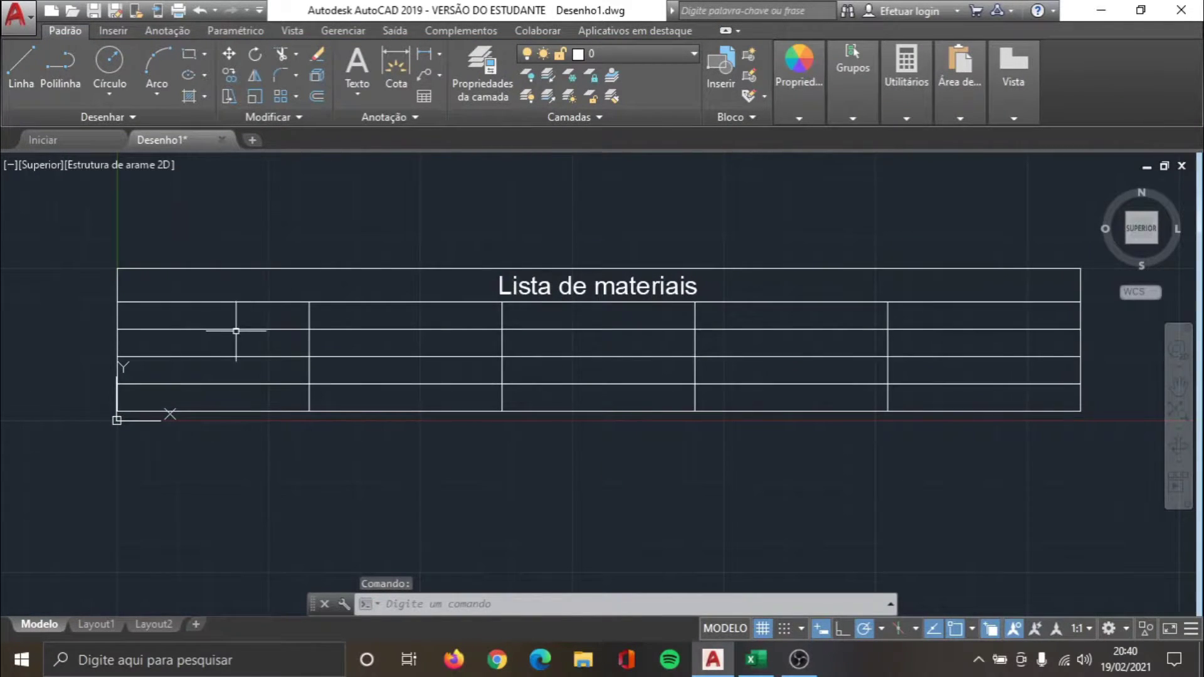
Step: Enter the heading 'Material' in cell A2, fixing the typo, then select the table
left_click(257, 321)
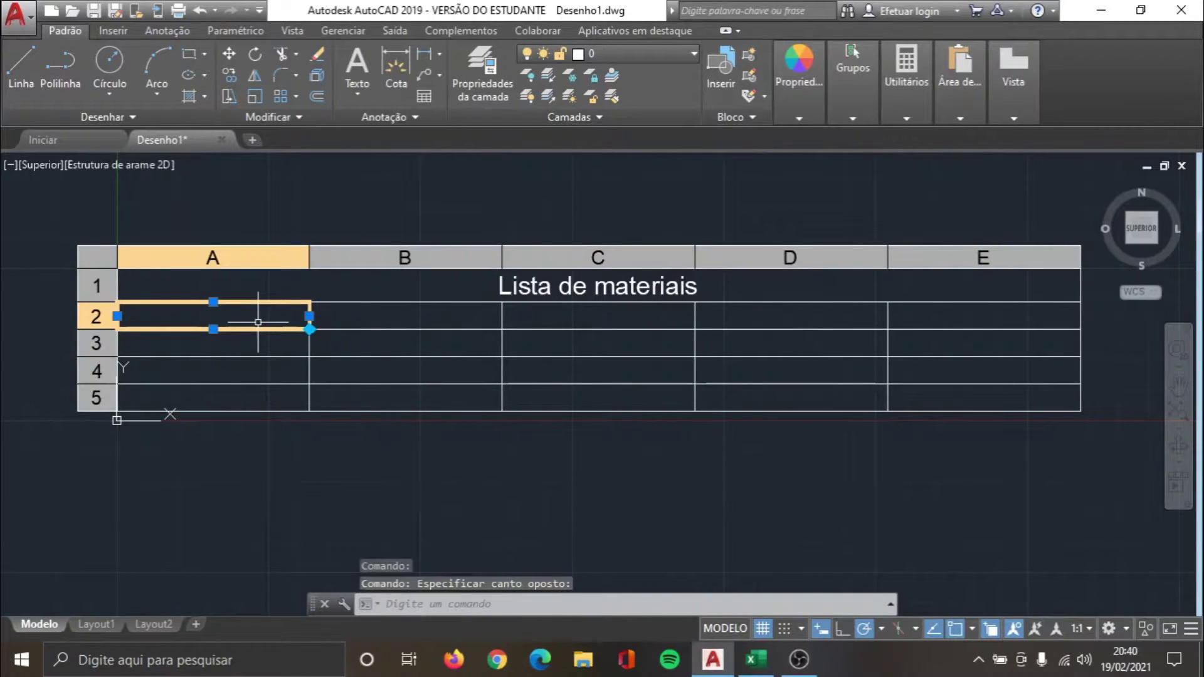
double_click(258, 321)
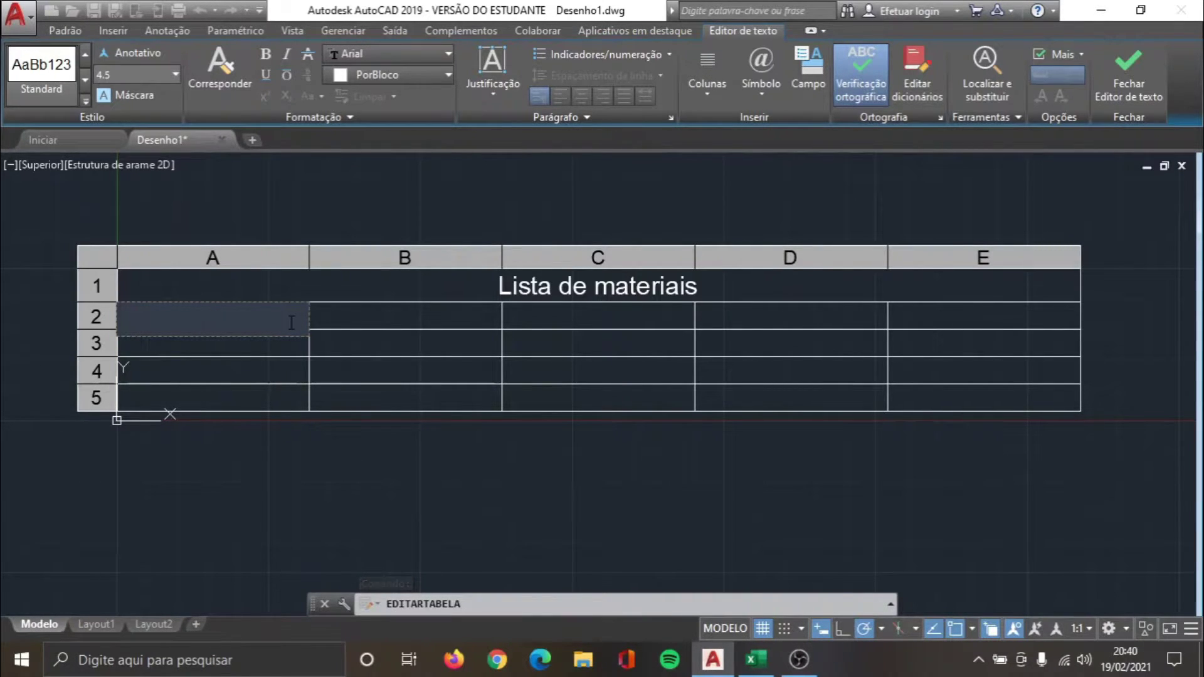
type("Mateiral")
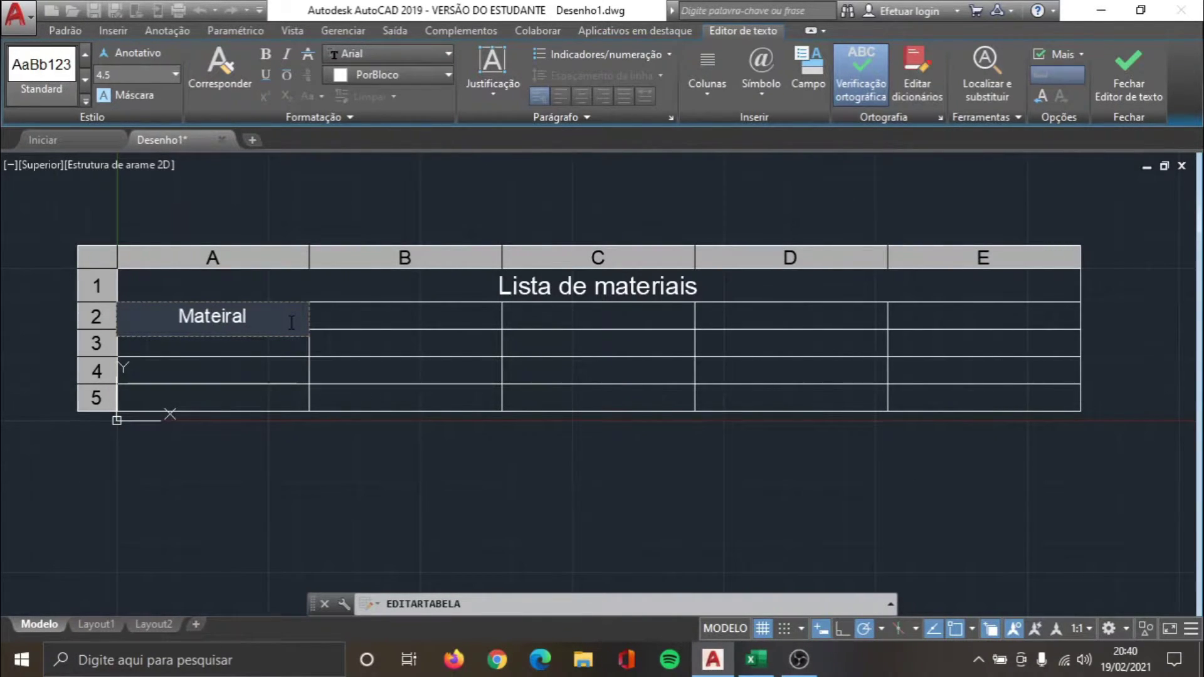
key("BackSpace")
key("BackSpace")
key("BackSpace")
key("BackSpace")
type("ria")
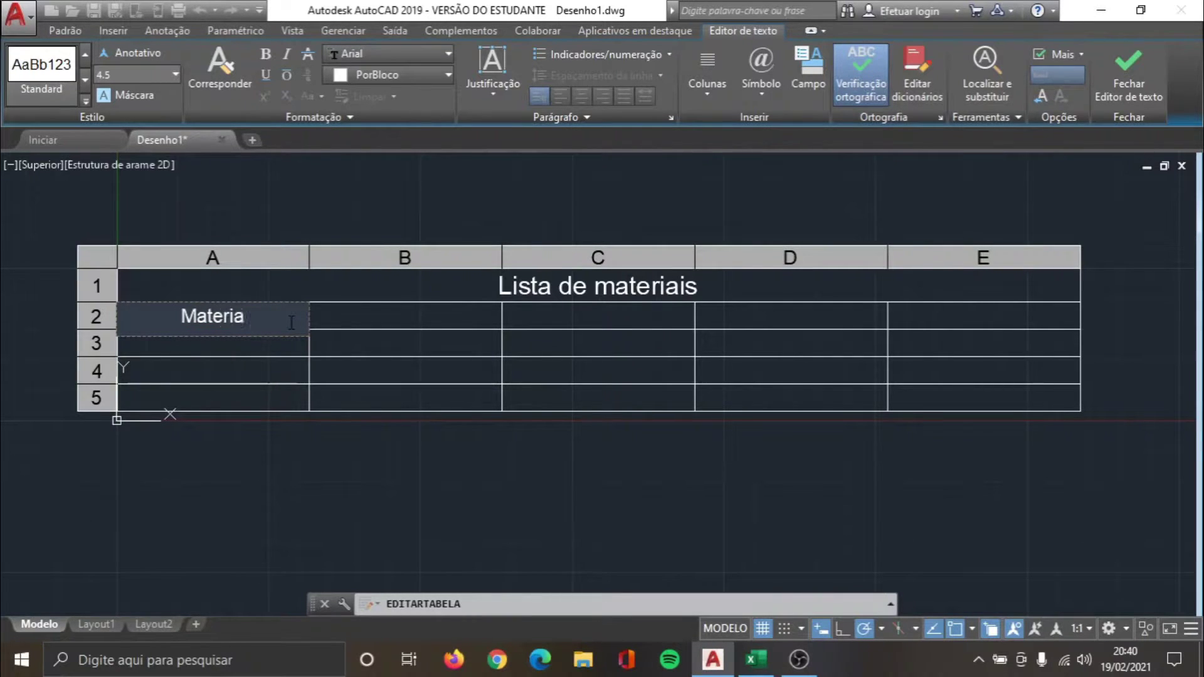
type("l")
left_click(333, 412)
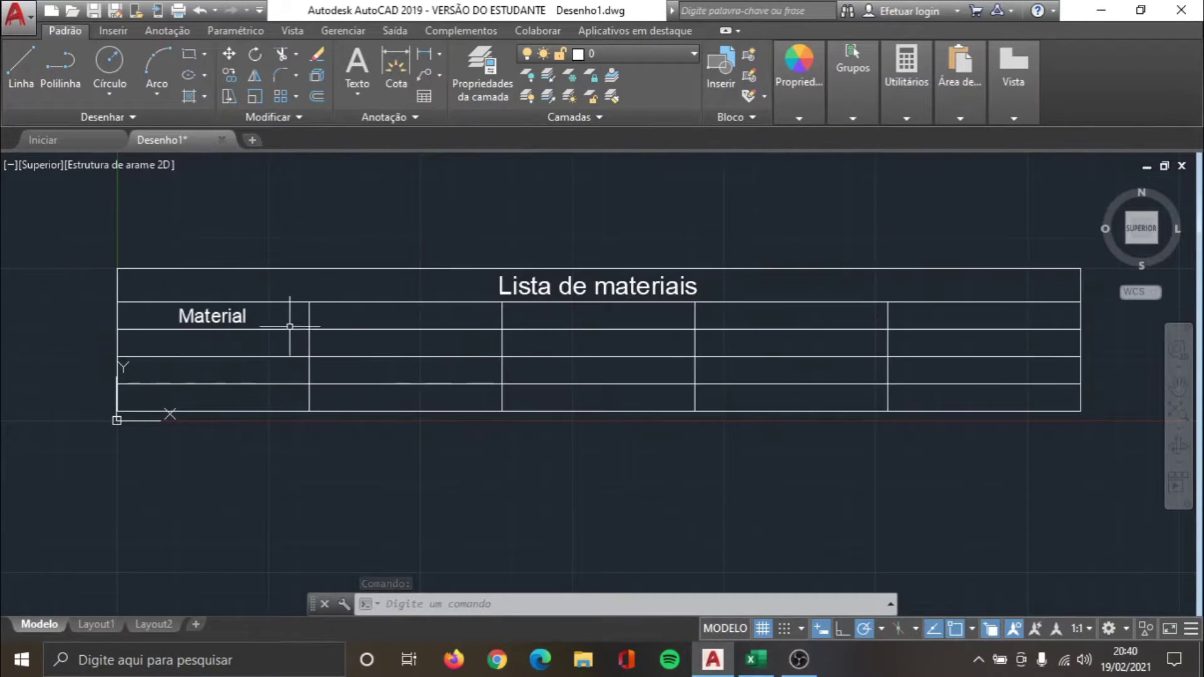
left_click(328, 330)
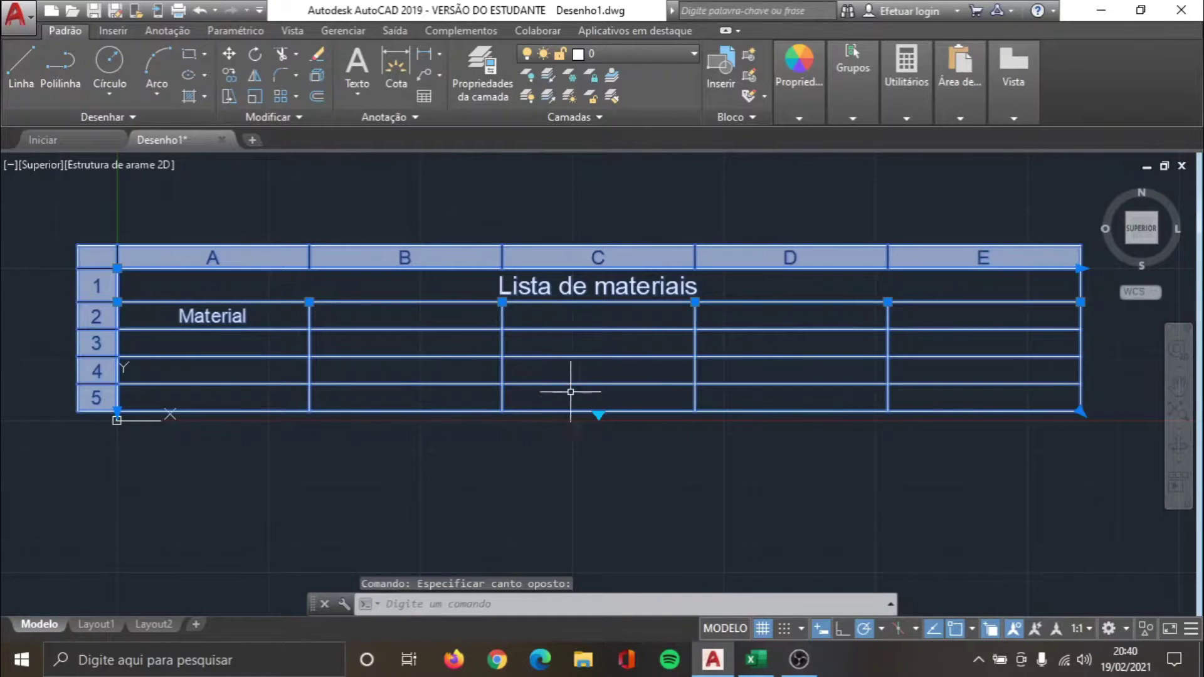
Step: Stretch the table's rows taller and move it to a new position
left_click(1080, 411)
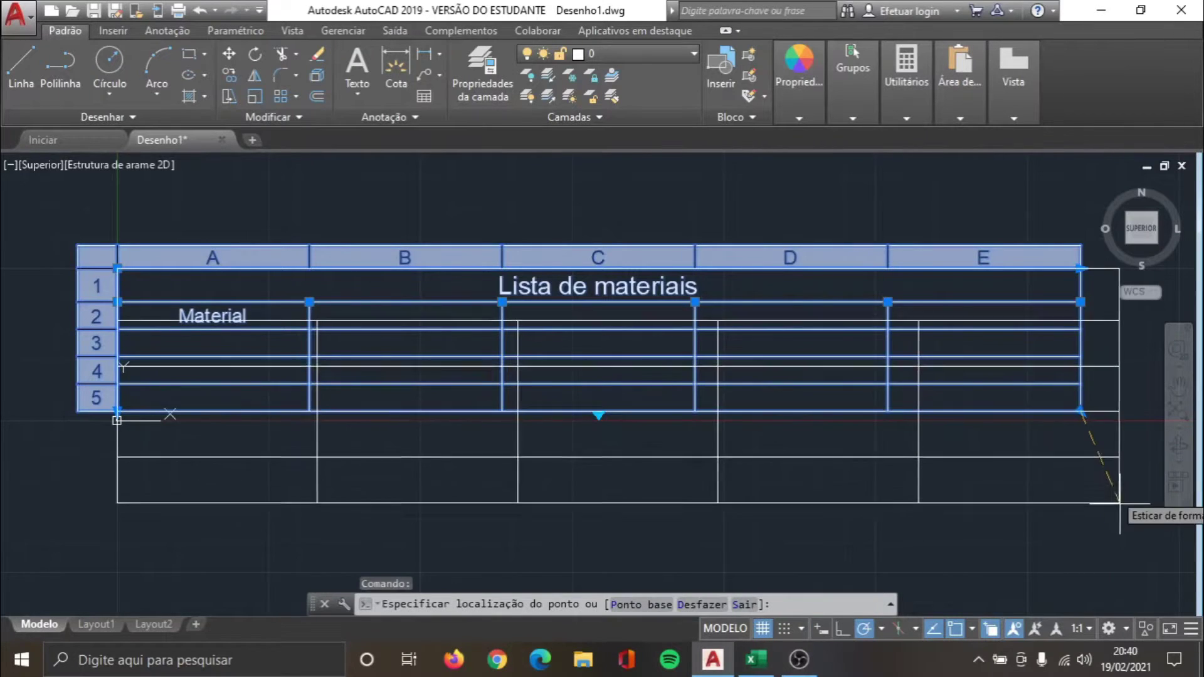
left_click(1114, 536)
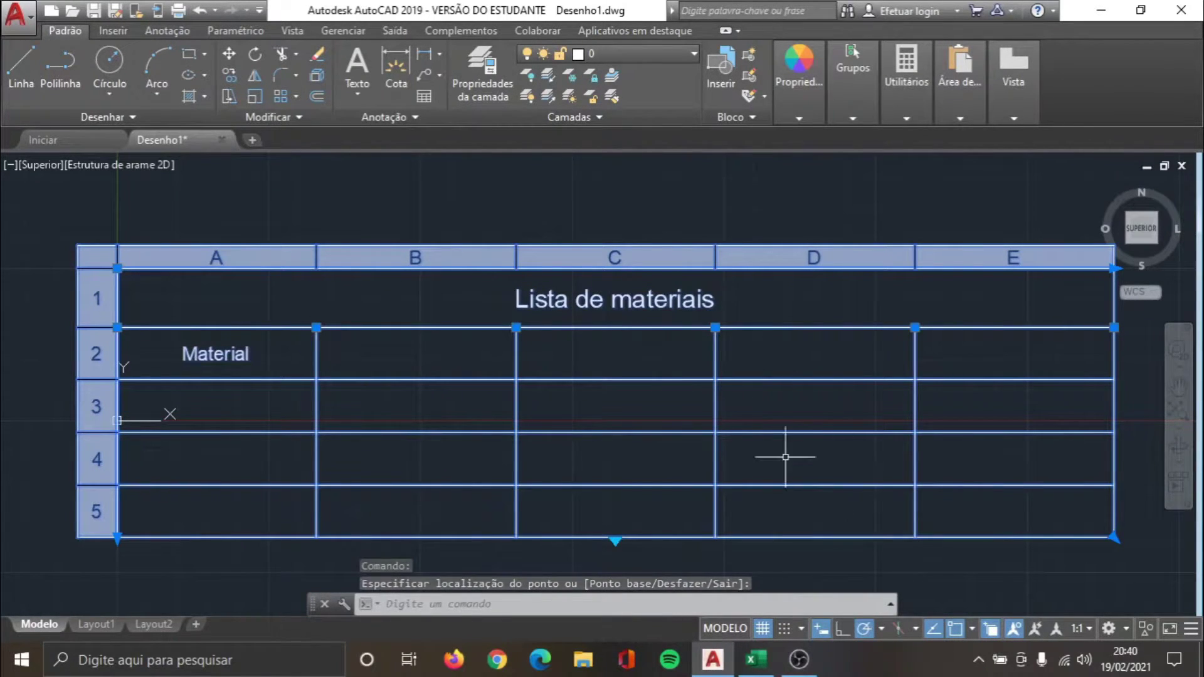
left_click(117, 269)
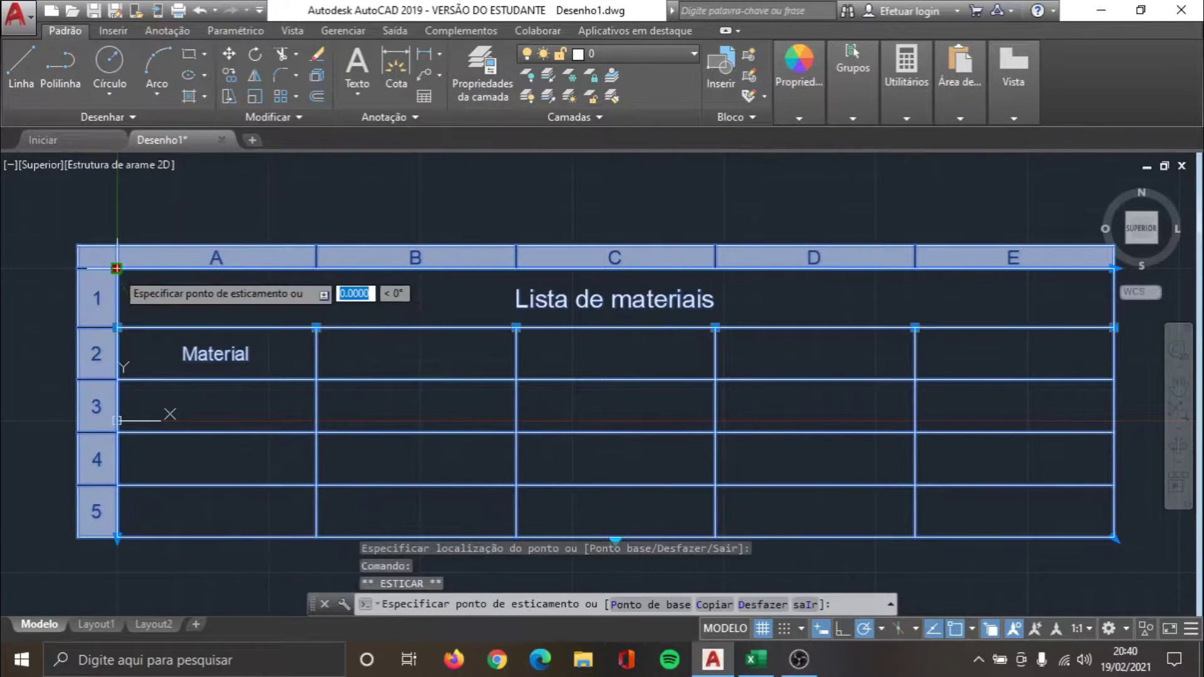
left_click(205, 218)
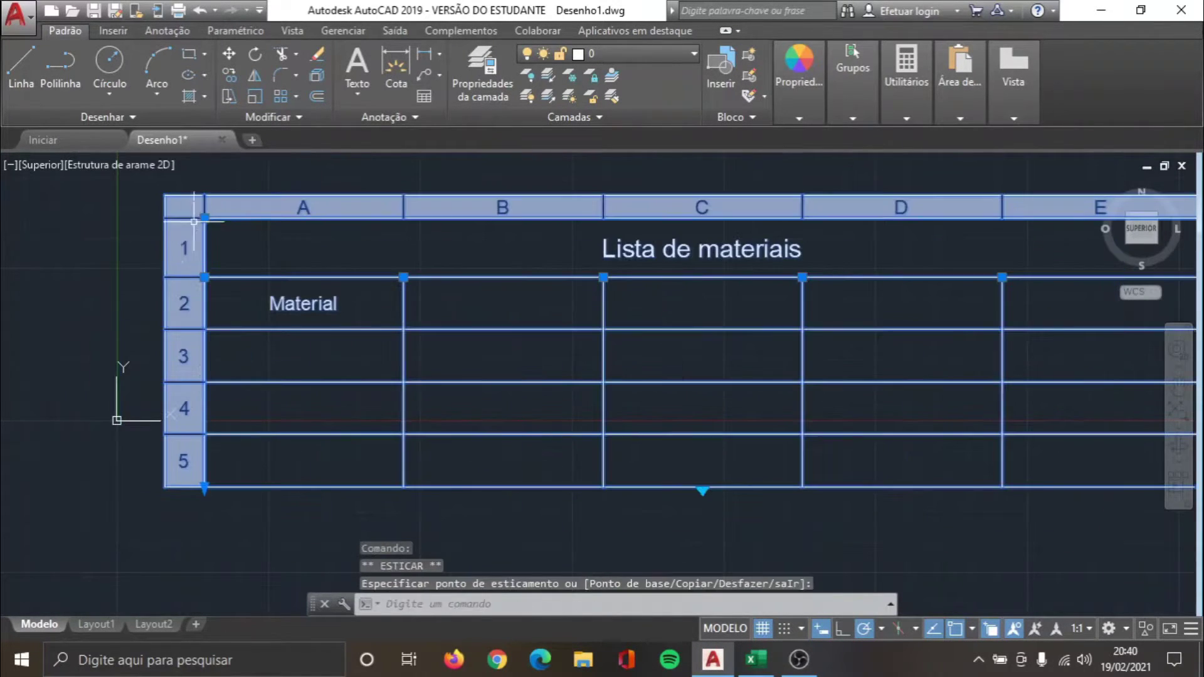
scroll(708, 313, "down", 2)
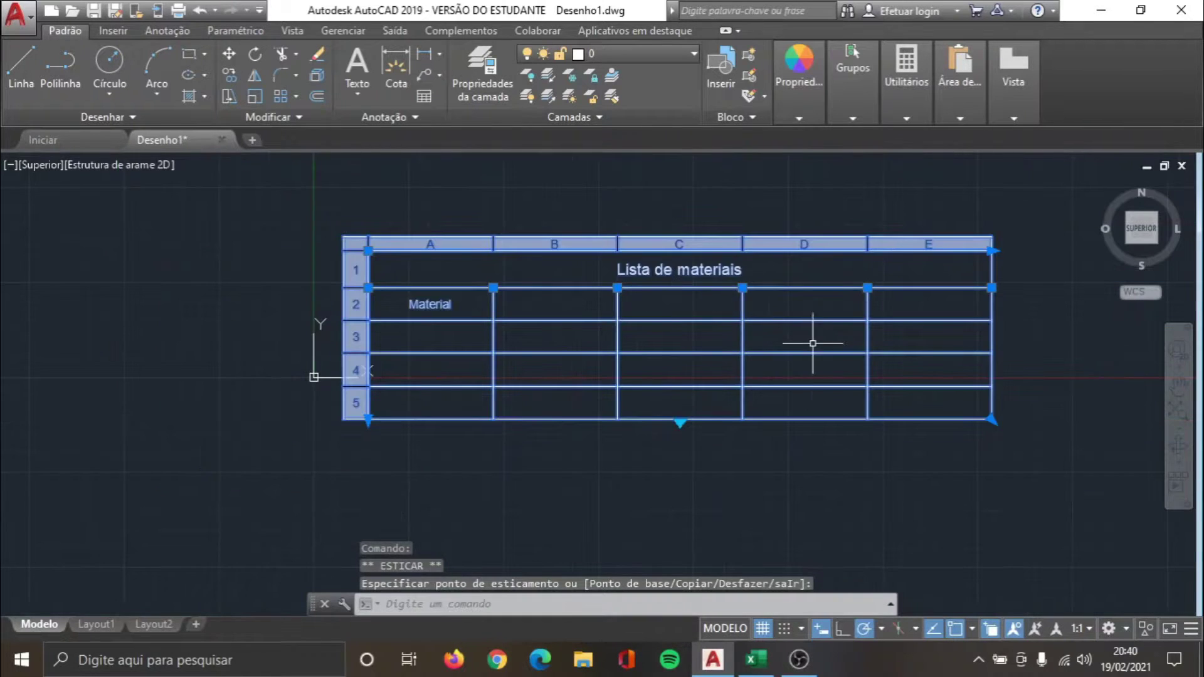
middle_click_drag(812, 342, 721, 338)
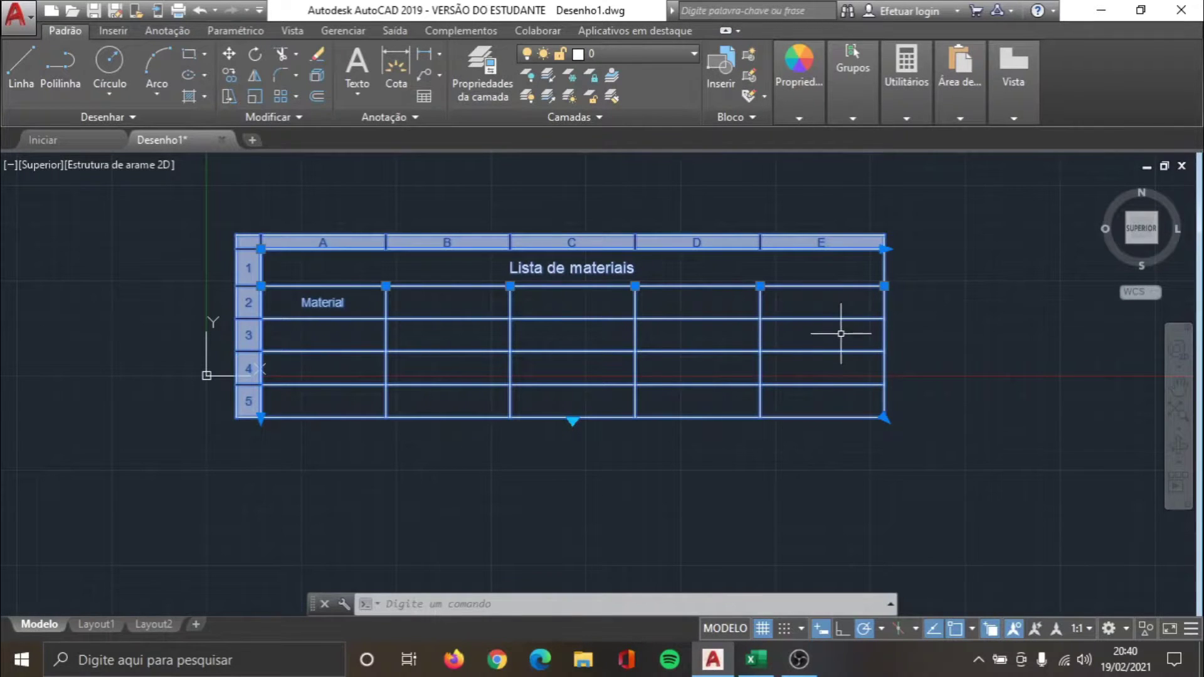
Step: Window-select the whole table and delete it
key("Escape")
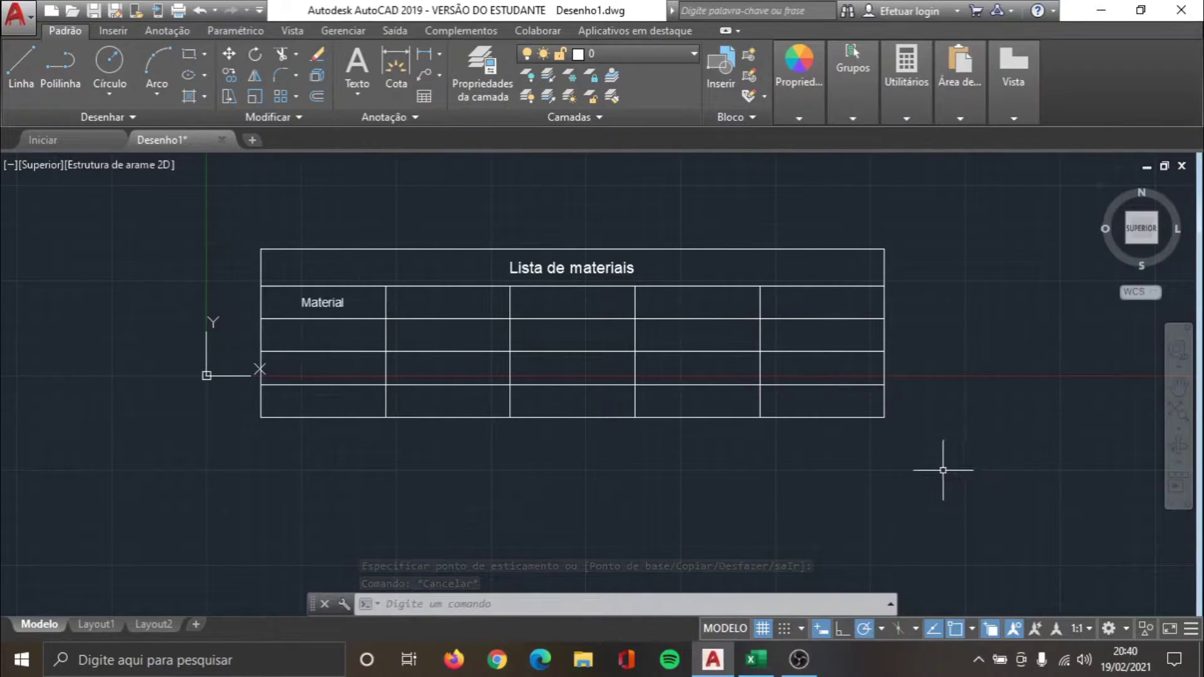
left_click(941, 471)
left_click(167, 191)
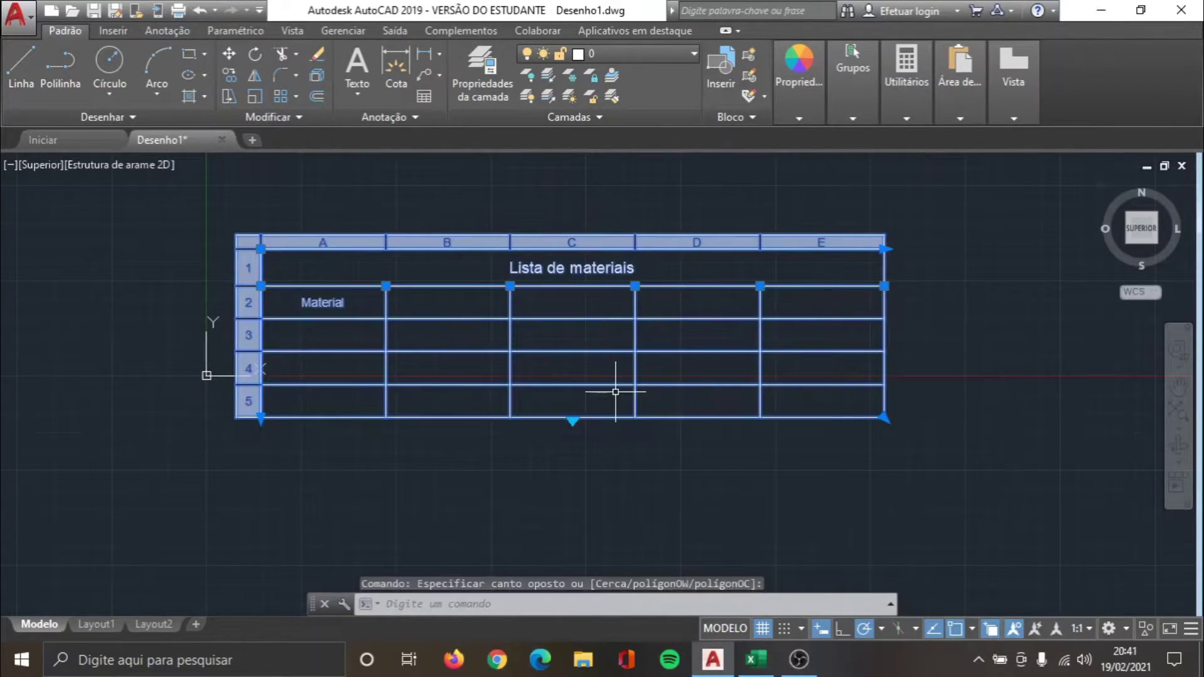
key("Delete")
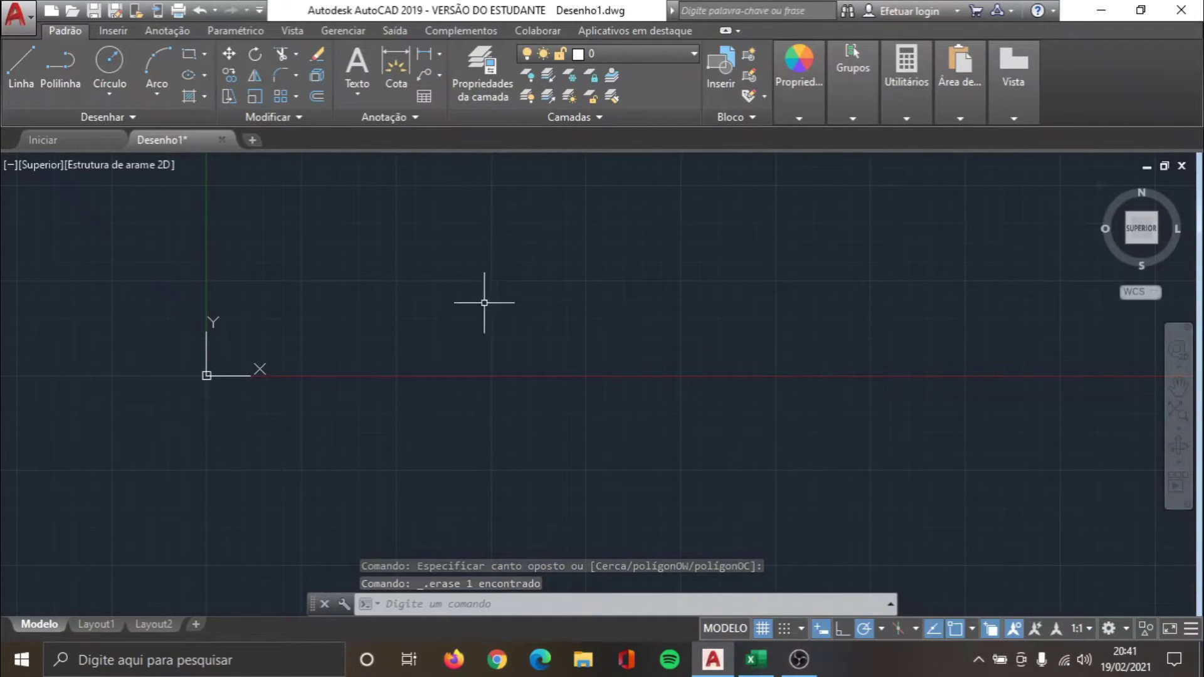
left_click(750, 671)
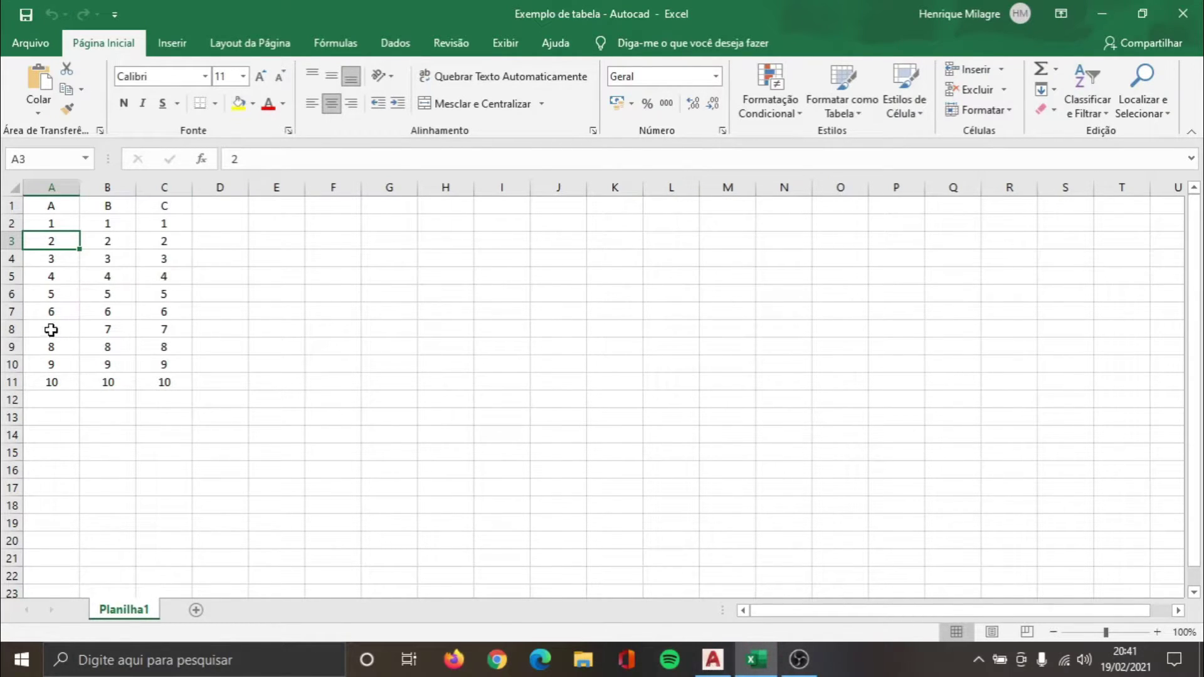
left_click(706, 662)
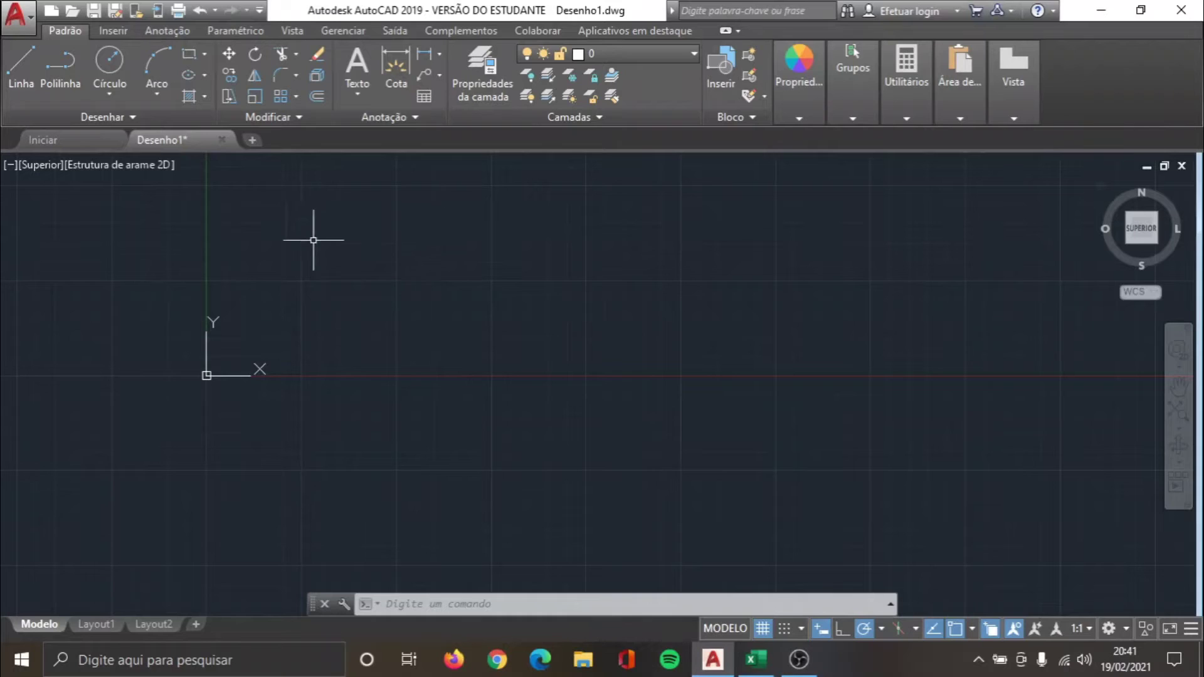
Step: Start a new table and set its source to 'De um vínculo de dados'
left_click(423, 95)
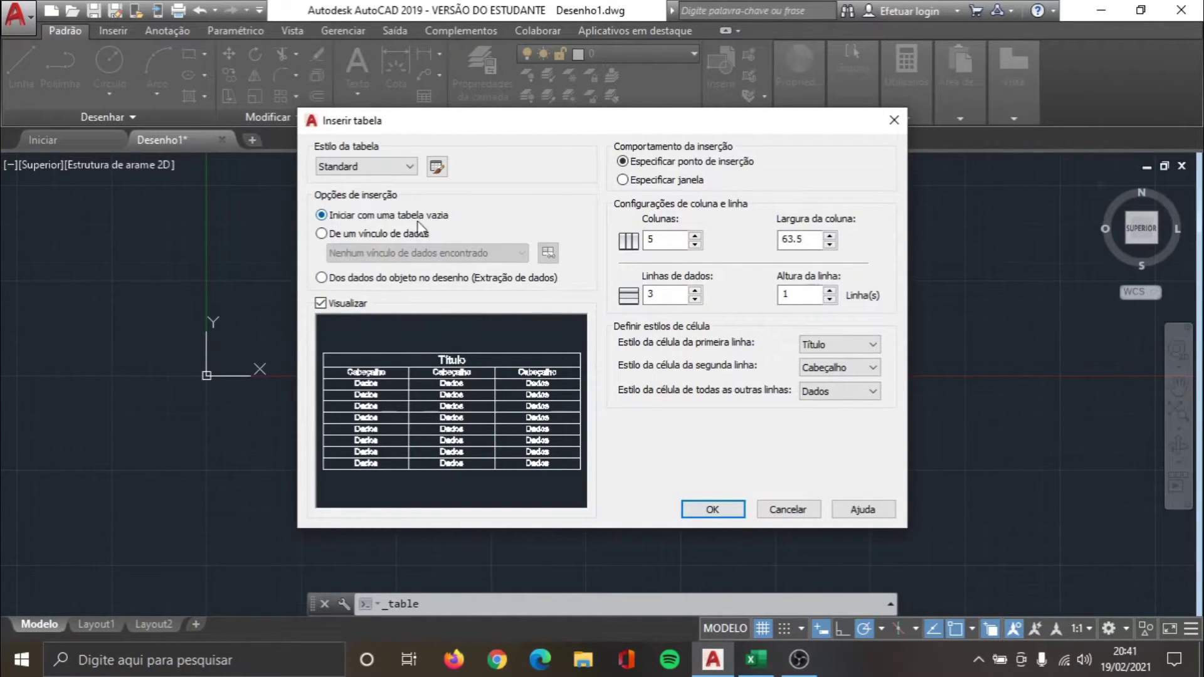
mouse_move(322, 235)
left_click(323, 235)
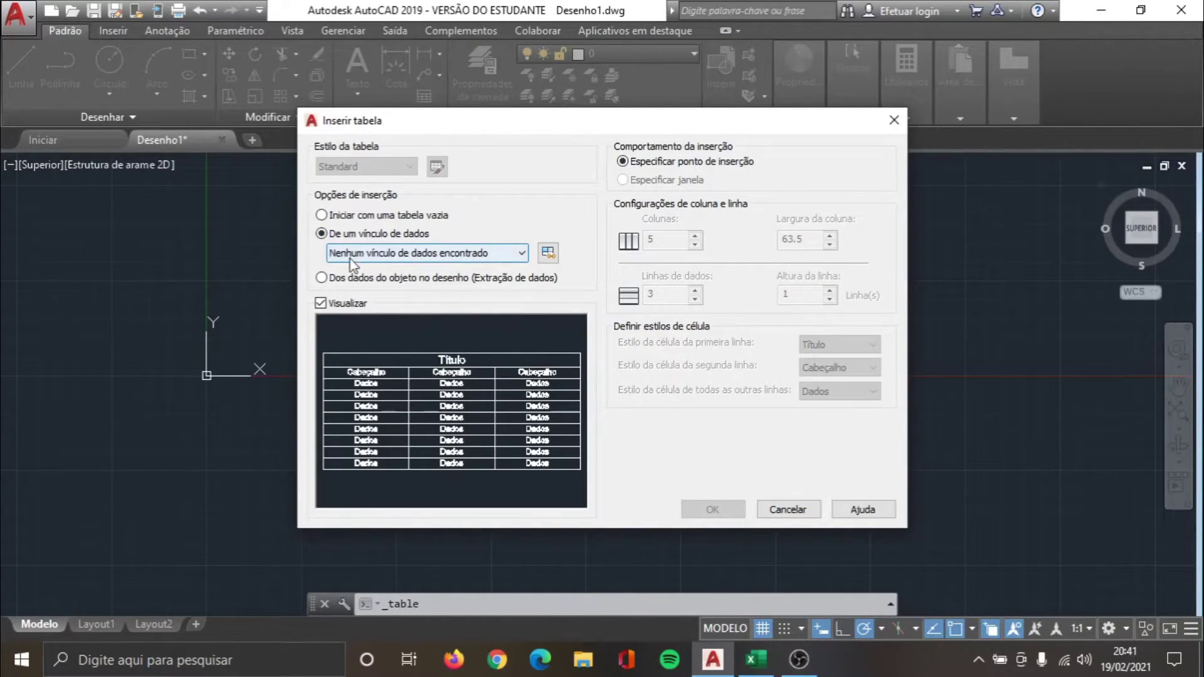
left_click(492, 259)
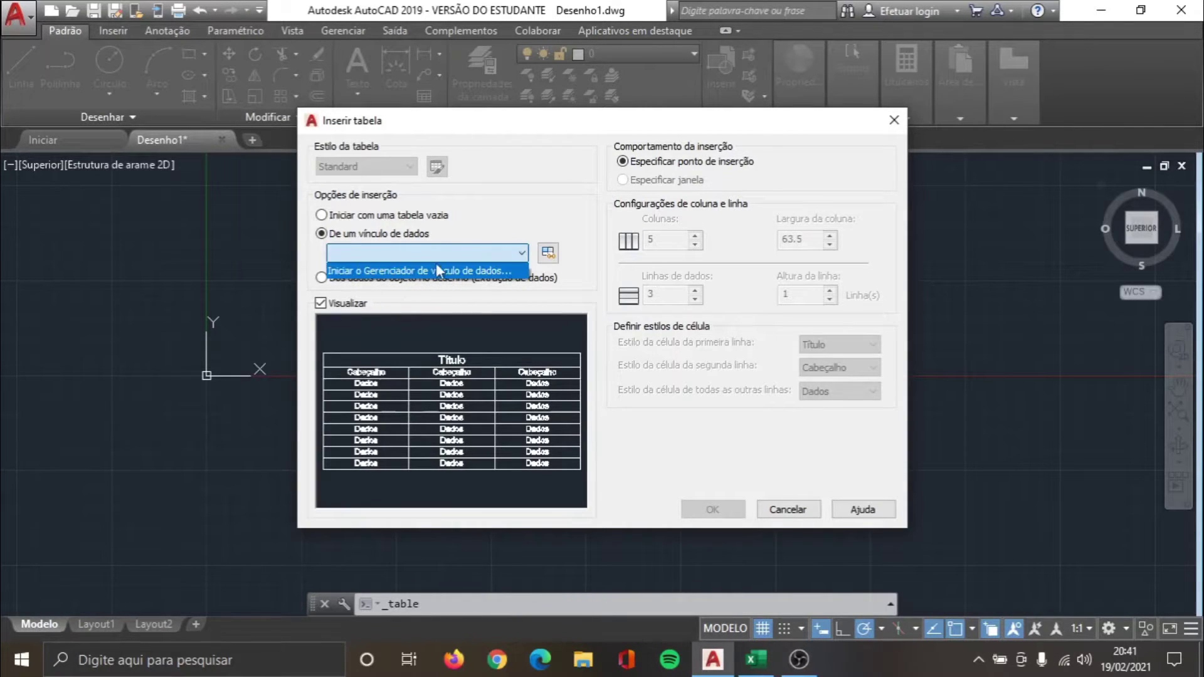
left_click(355, 266)
left_click(352, 262)
left_click(491, 251)
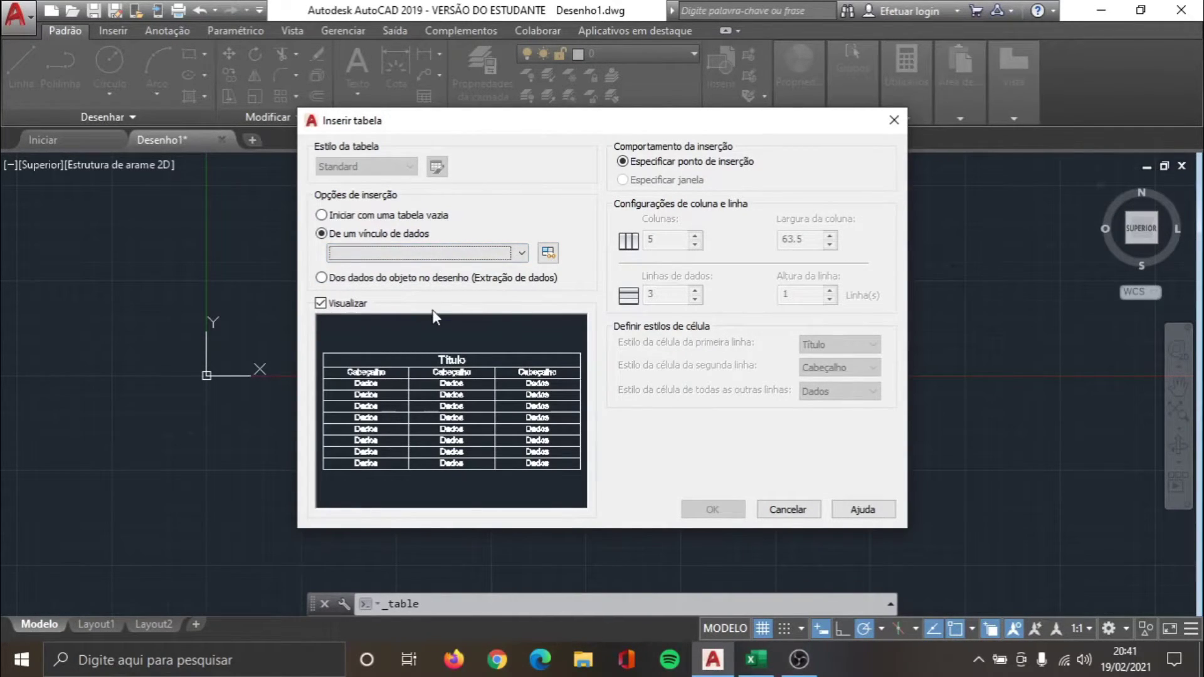
Step: Create a new Excel data link named 'Exemplo' and browse the Videoaulas folder for its workbook
left_click(548, 254)
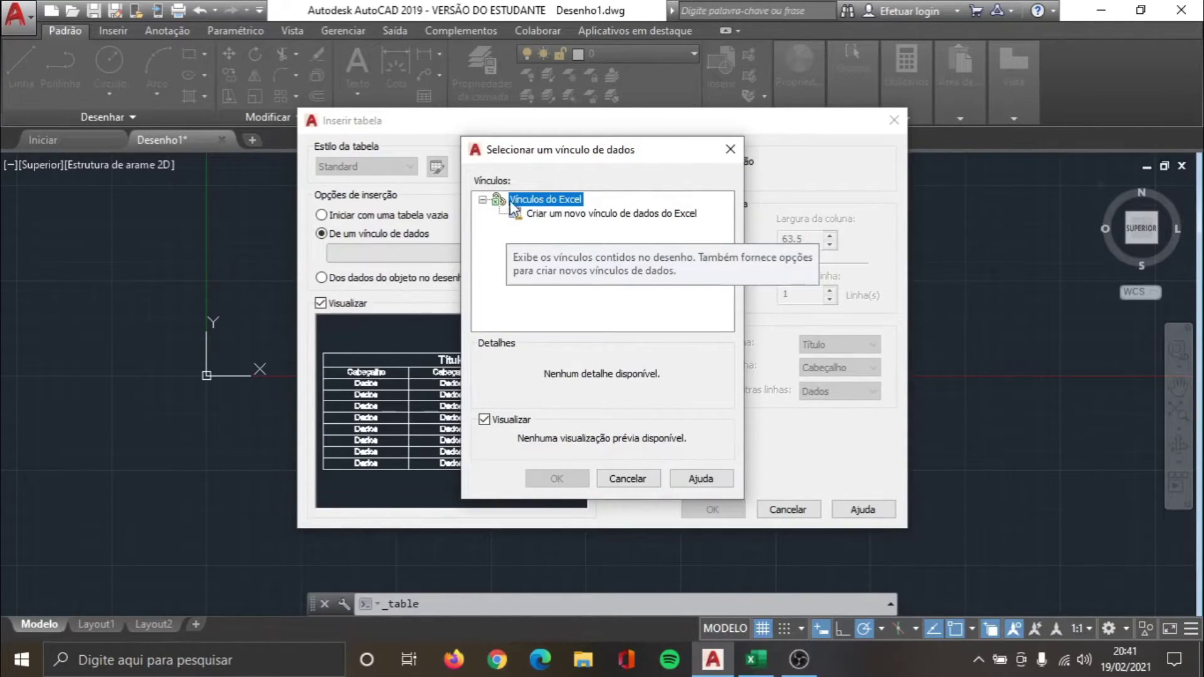
double_click(554, 216)
type("Exemplo")
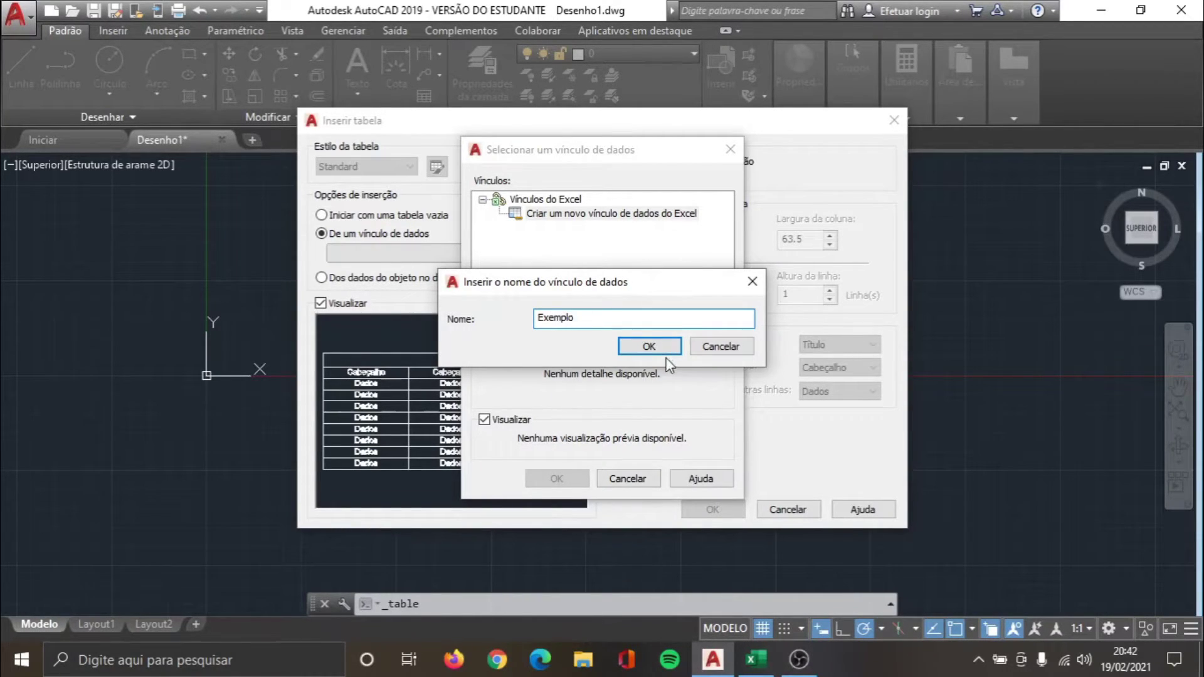
left_click(658, 349)
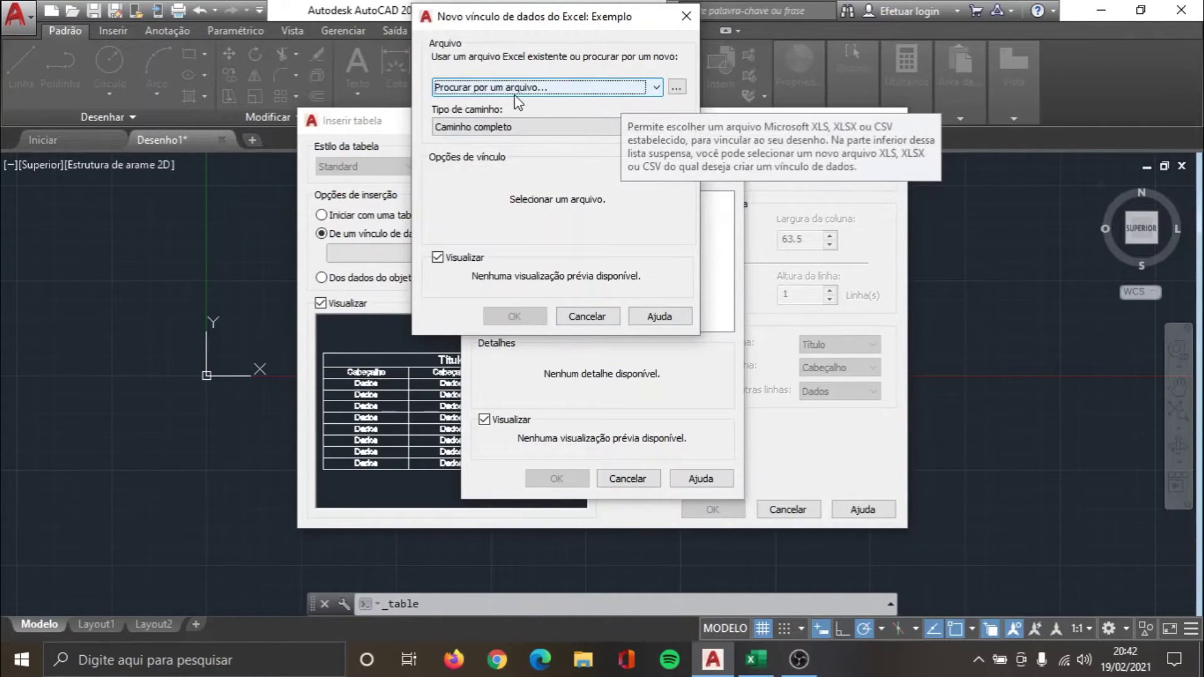
left_click(643, 99)
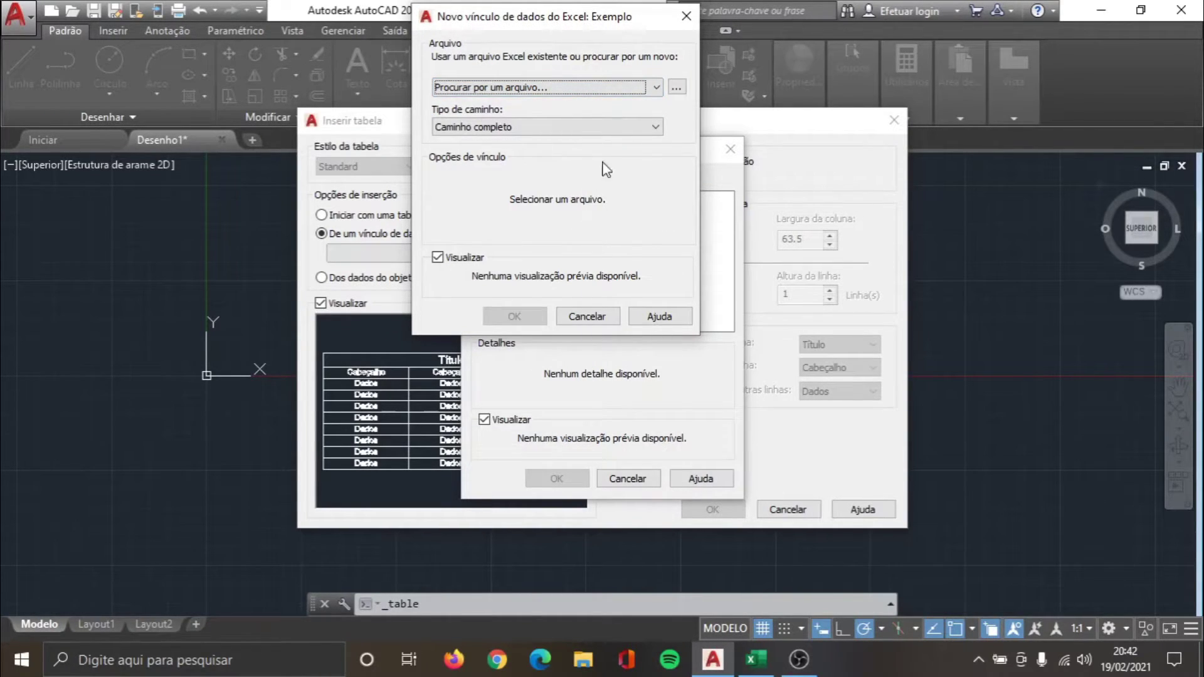
left_click(683, 91)
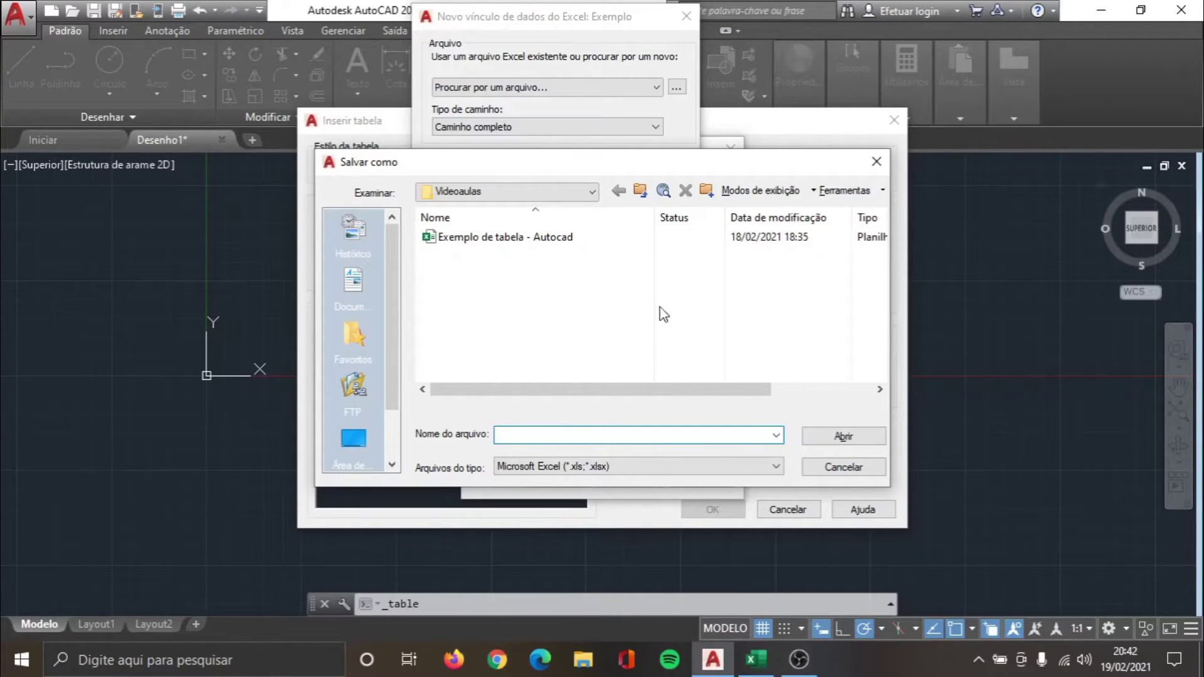
Step: Link the whole Planilha1 sheet of 'Exemplo de tabela - Autocad' and use Exemplo as the source
double_click(526, 242)
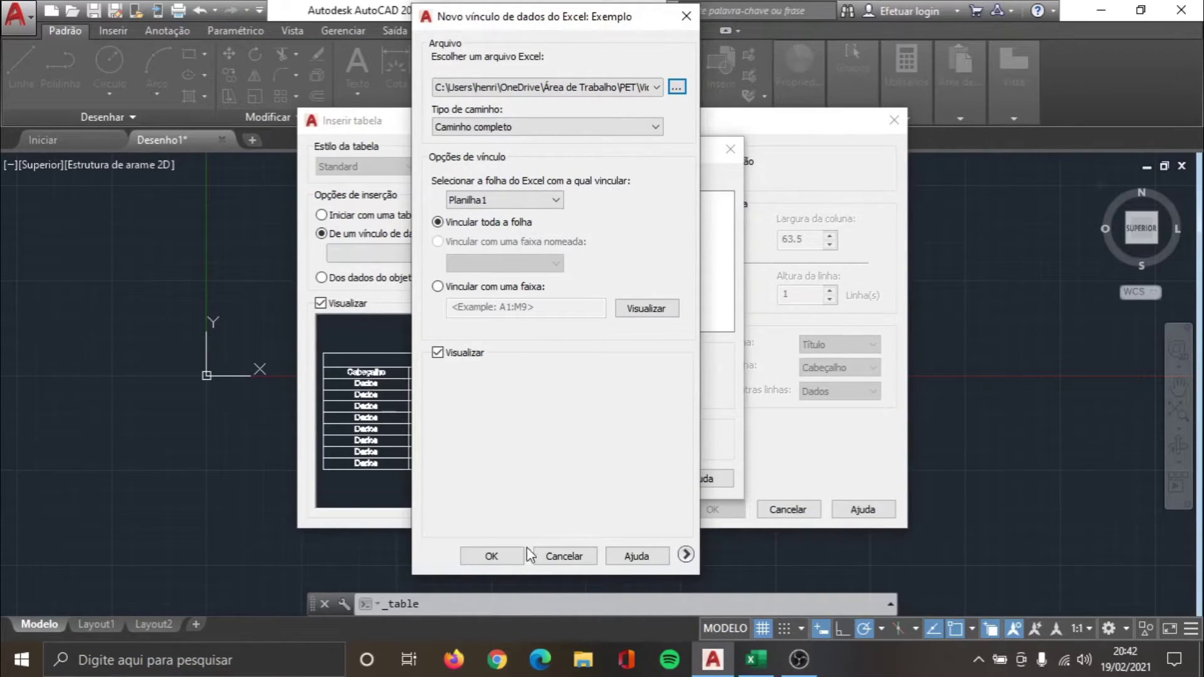
left_click(492, 557)
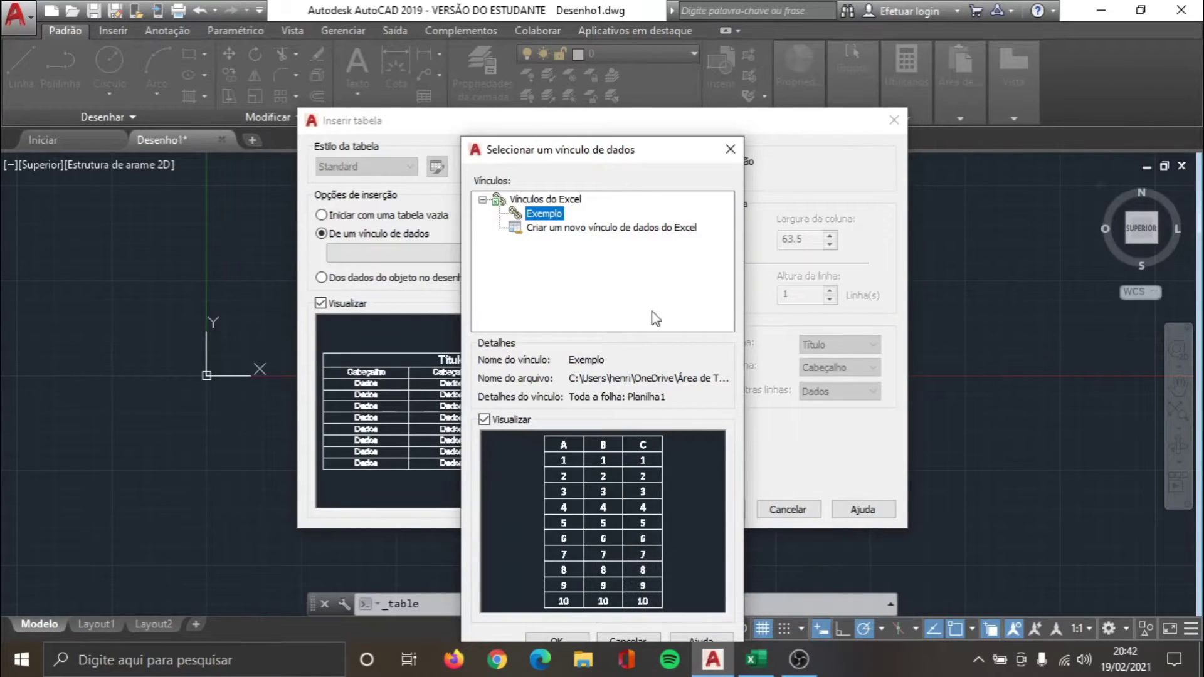
left_click_drag(578, 157, 554, 79)
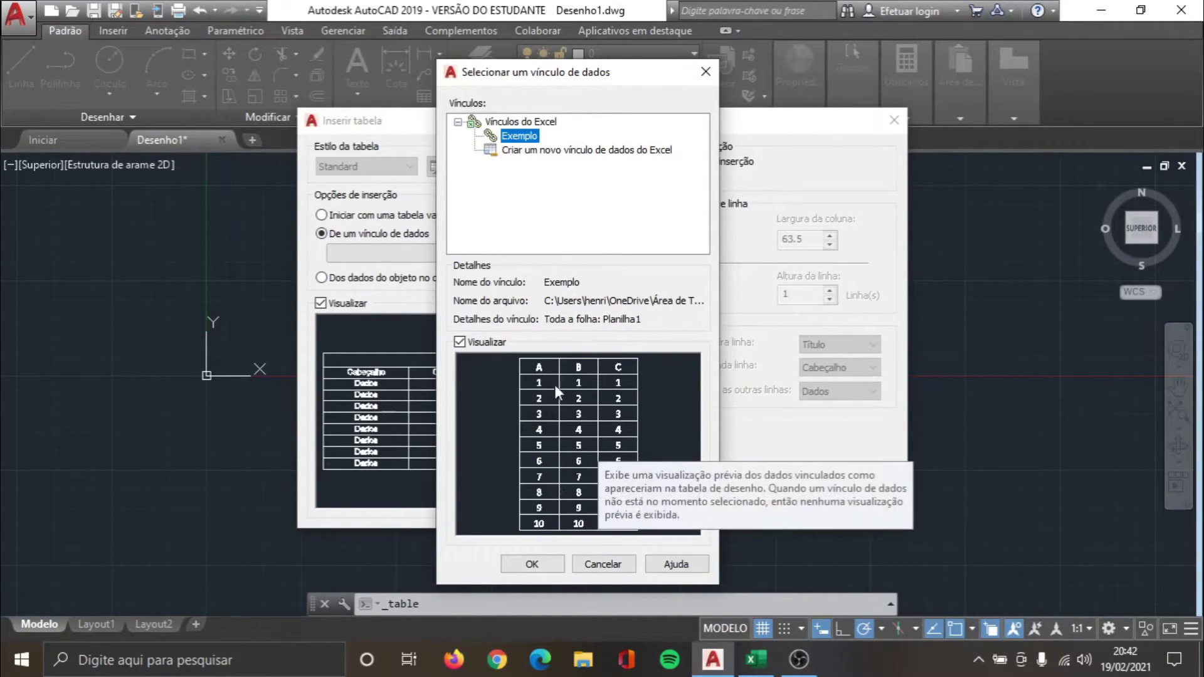
left_click(756, 659)
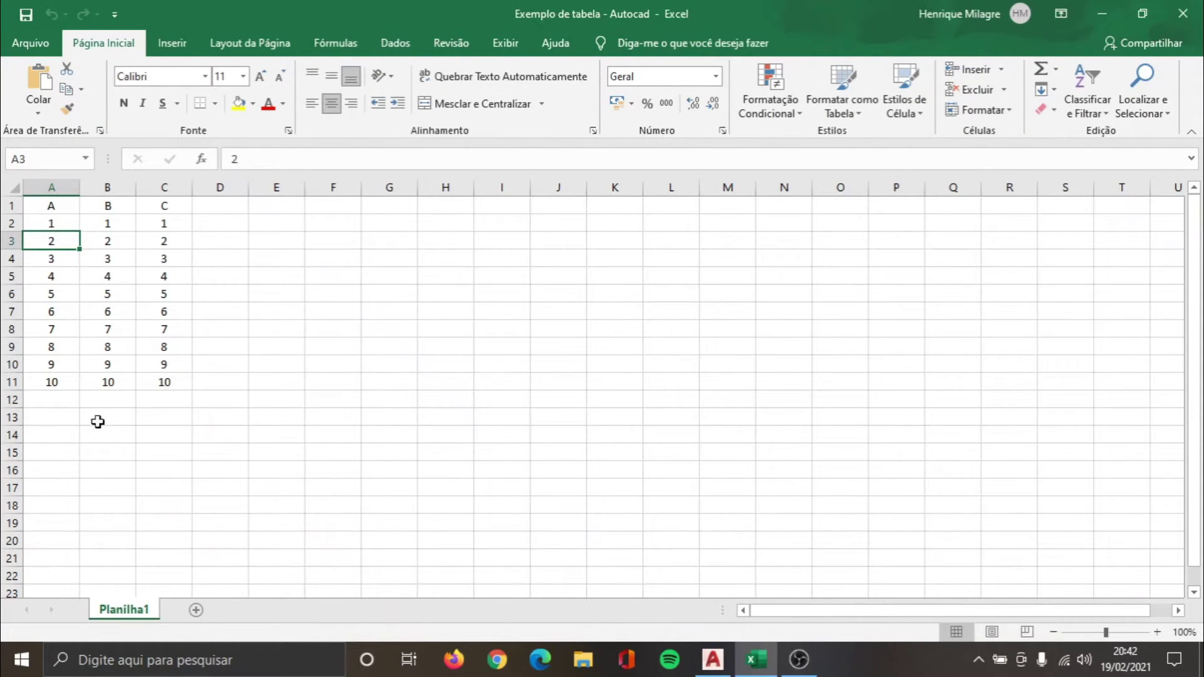
left_click(712, 660)
left_click(551, 564)
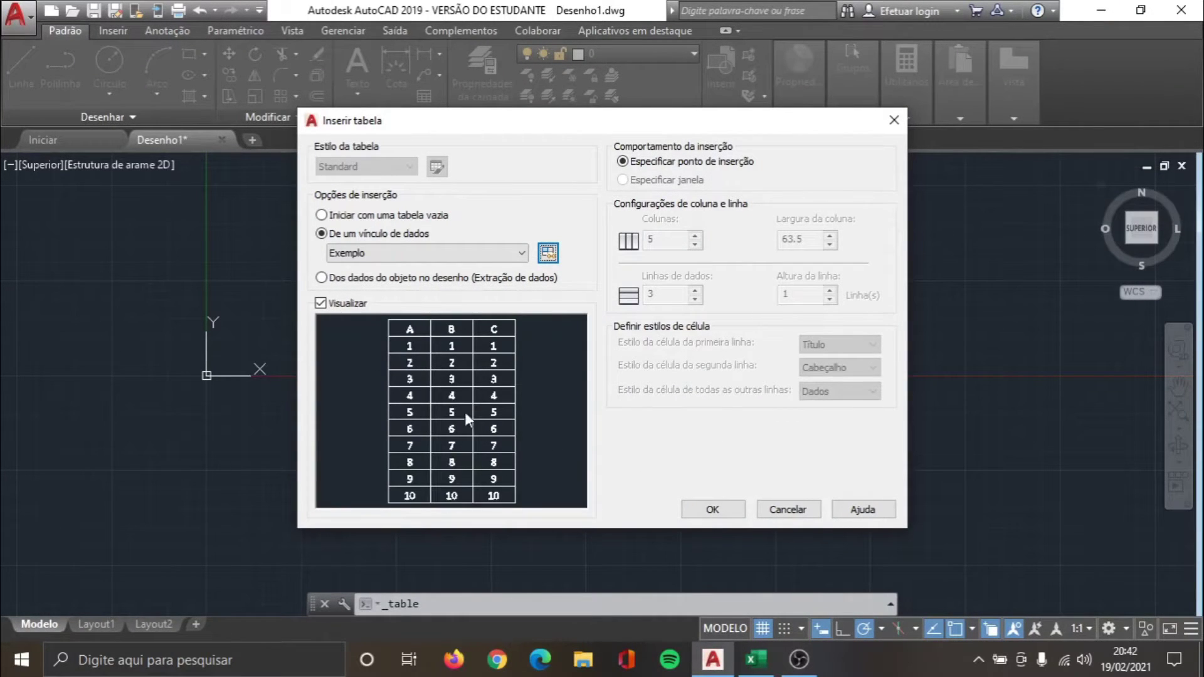
Step: Insert the linked A–C table at point 0,100 and pan it into view
left_click(732, 509)
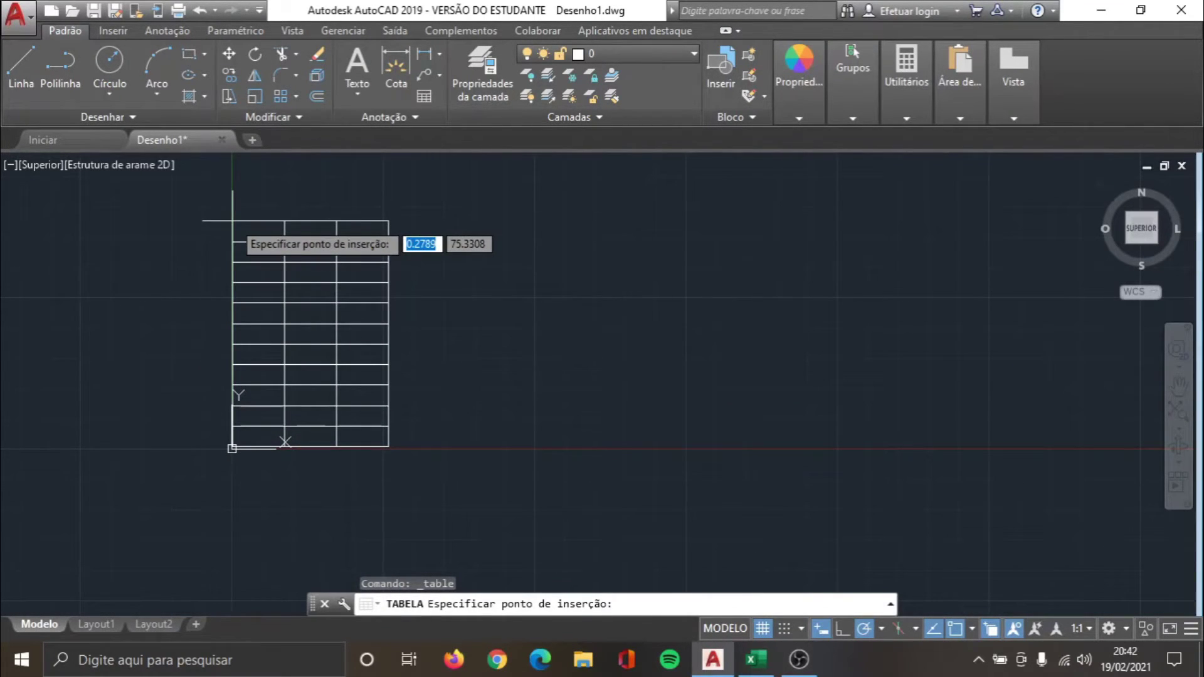
type("0")
key("Tab")
type("10")
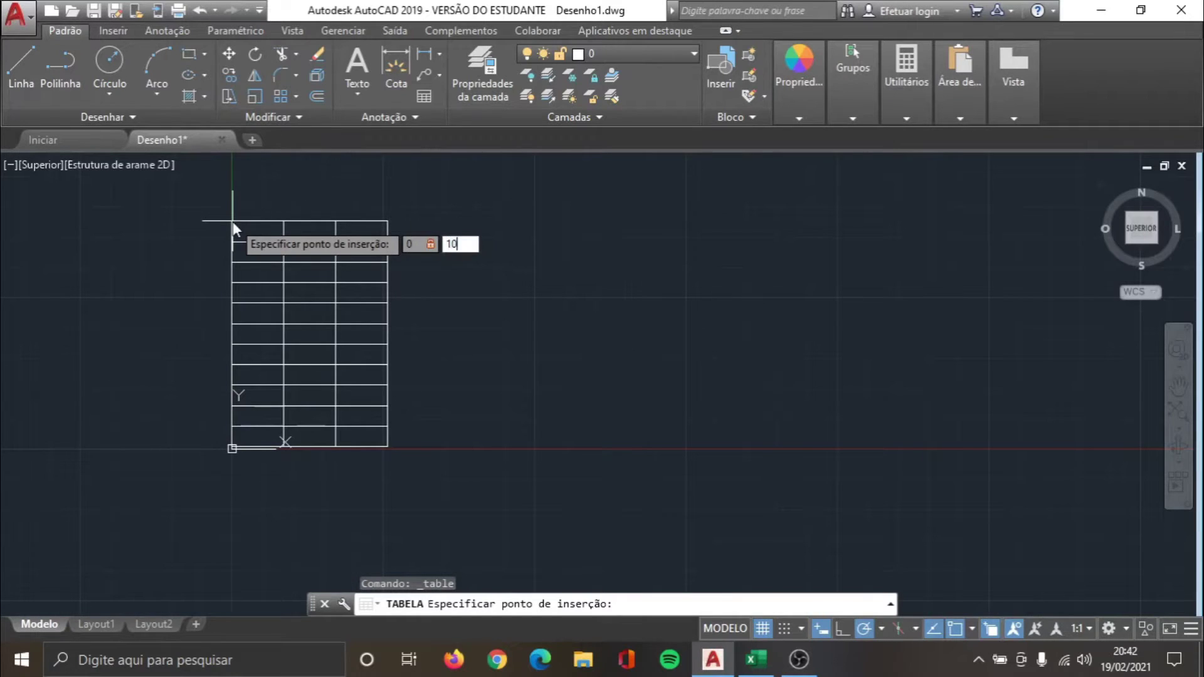
type("0")
key("Return")
middle_click_drag(488, 244, 558, 323)
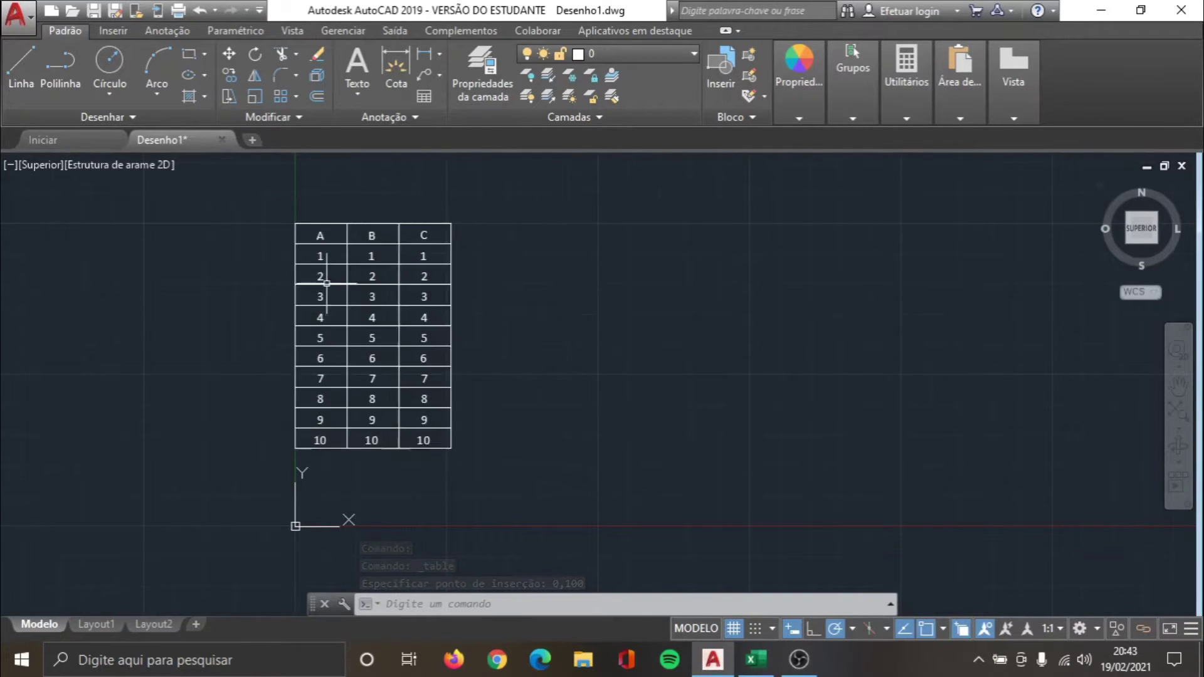
Step: Show the table's properties, select cell A3, and open the Bloqueio de célula options
left_click(333, 261)
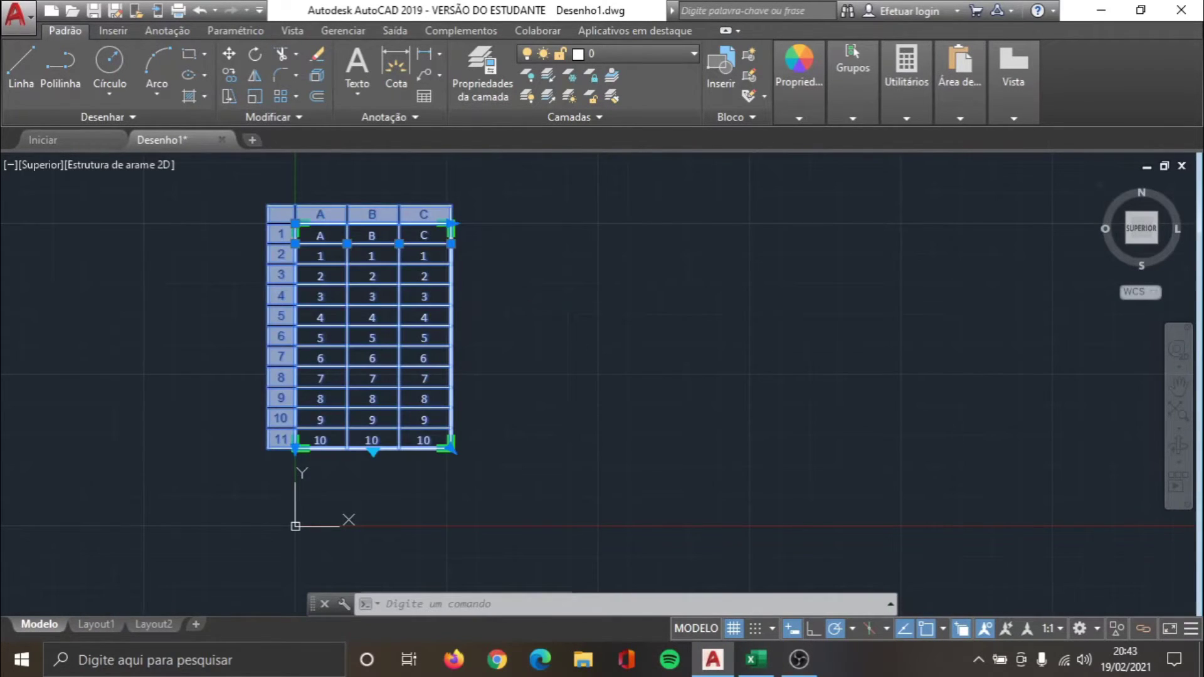
key("ctrl+1")
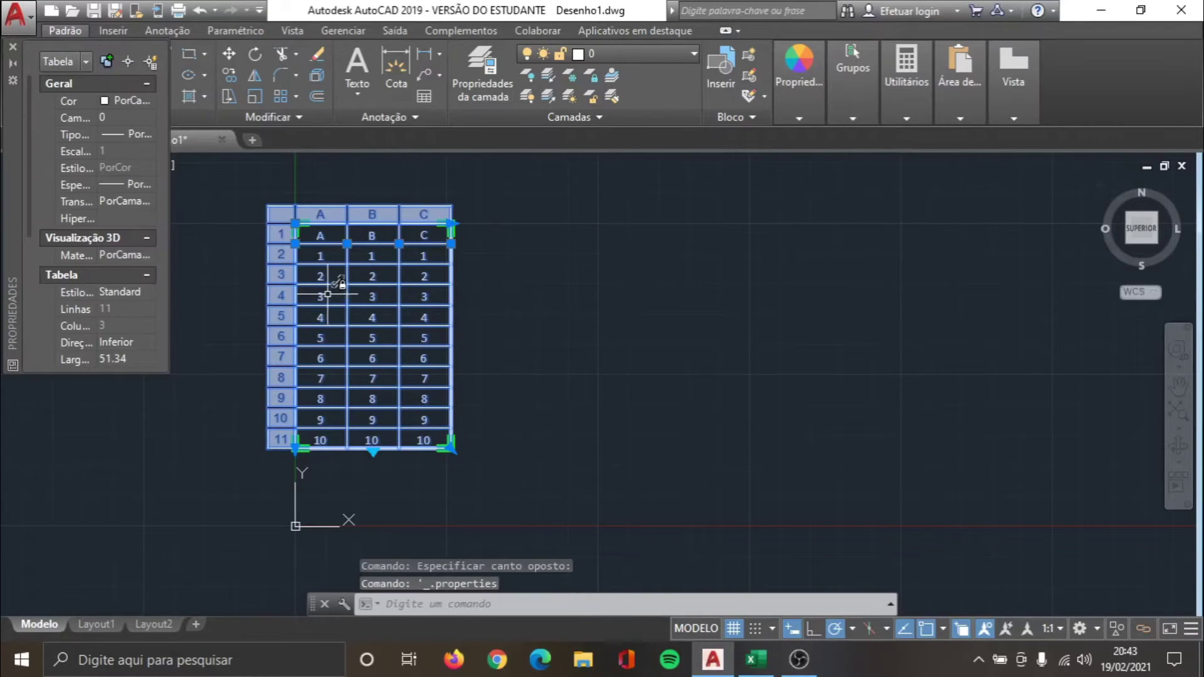
double_click(323, 256)
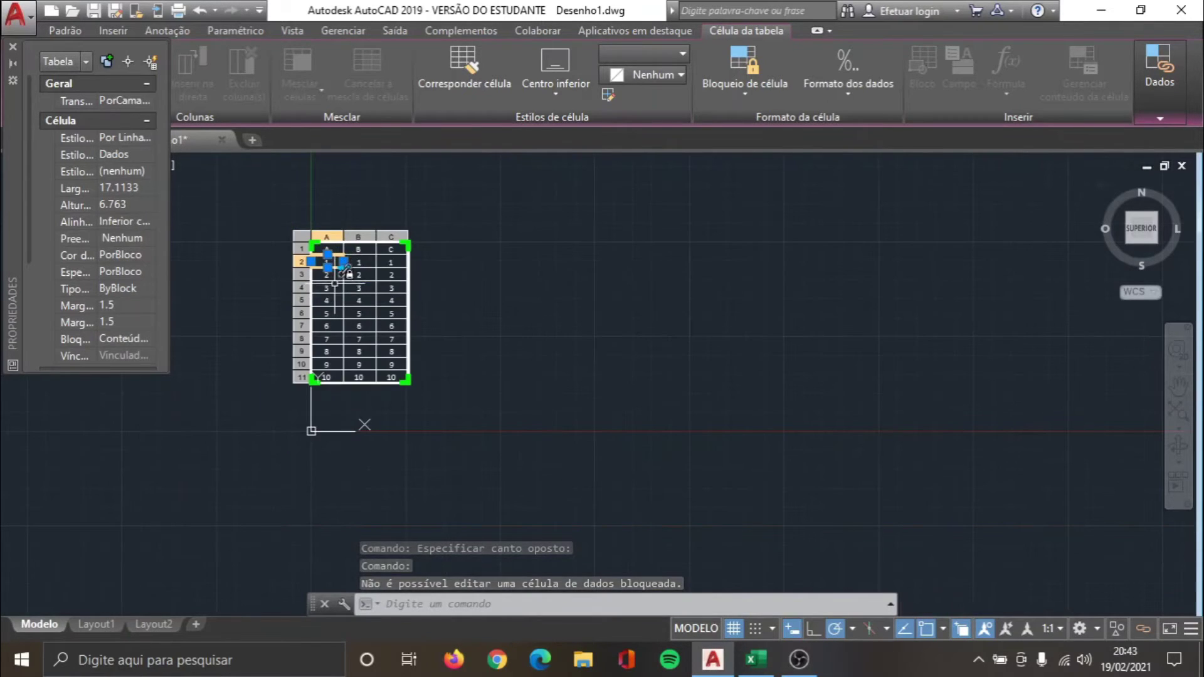
scroll(337, 273, "up", 2)
left_click(317, 274)
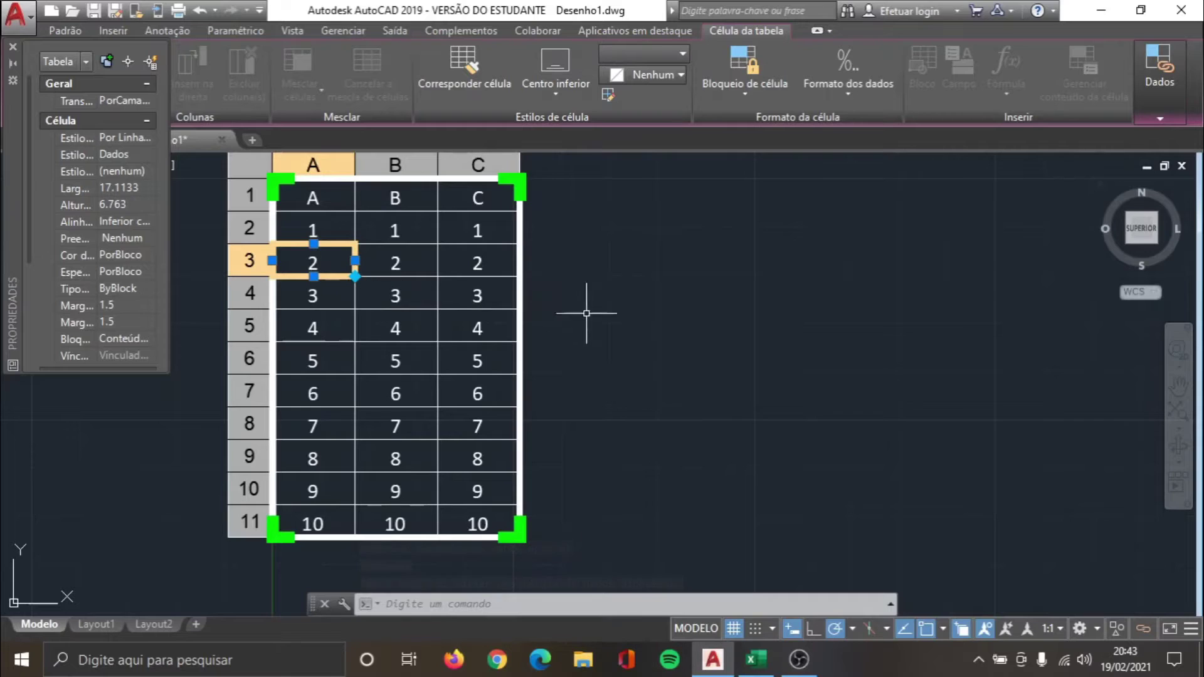
left_click(743, 99)
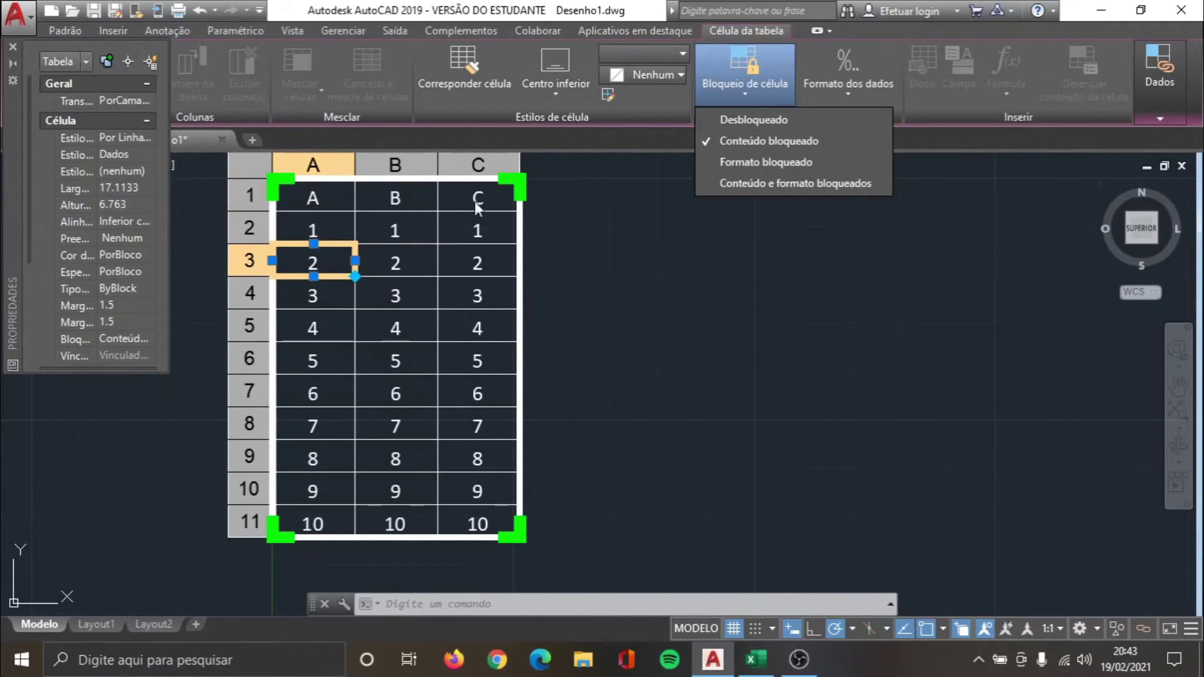
Step: Unlock cell A3 and autofill column A from cells A1:A2
left_click(773, 122)
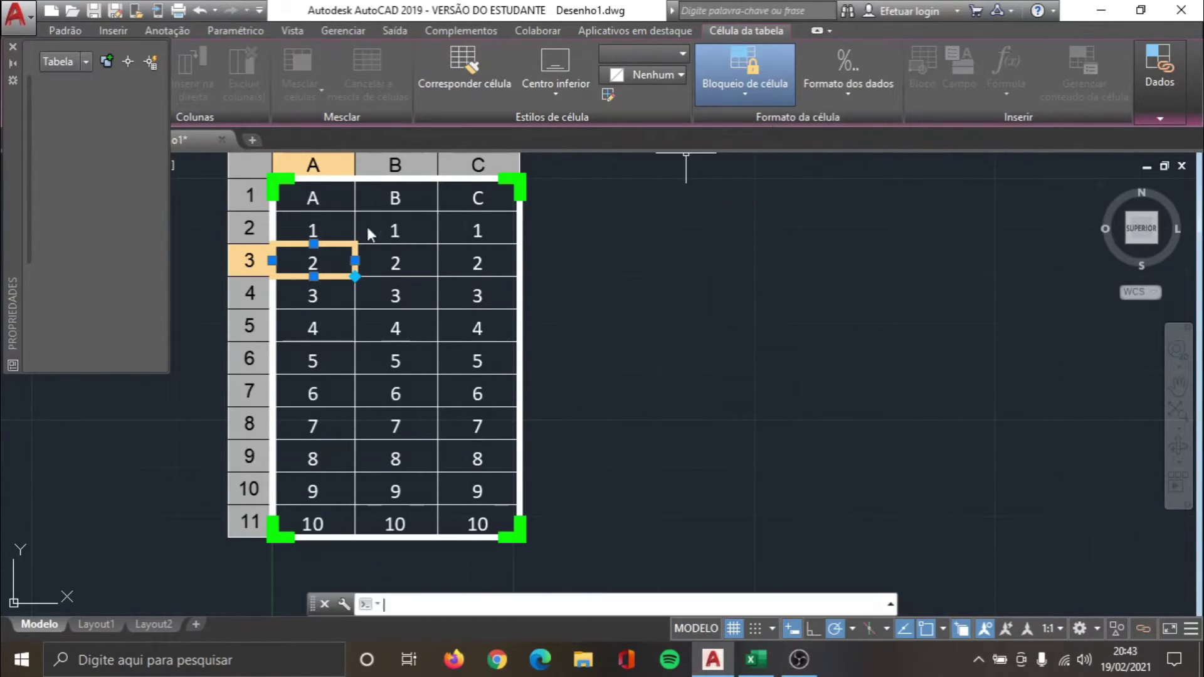
type("2")
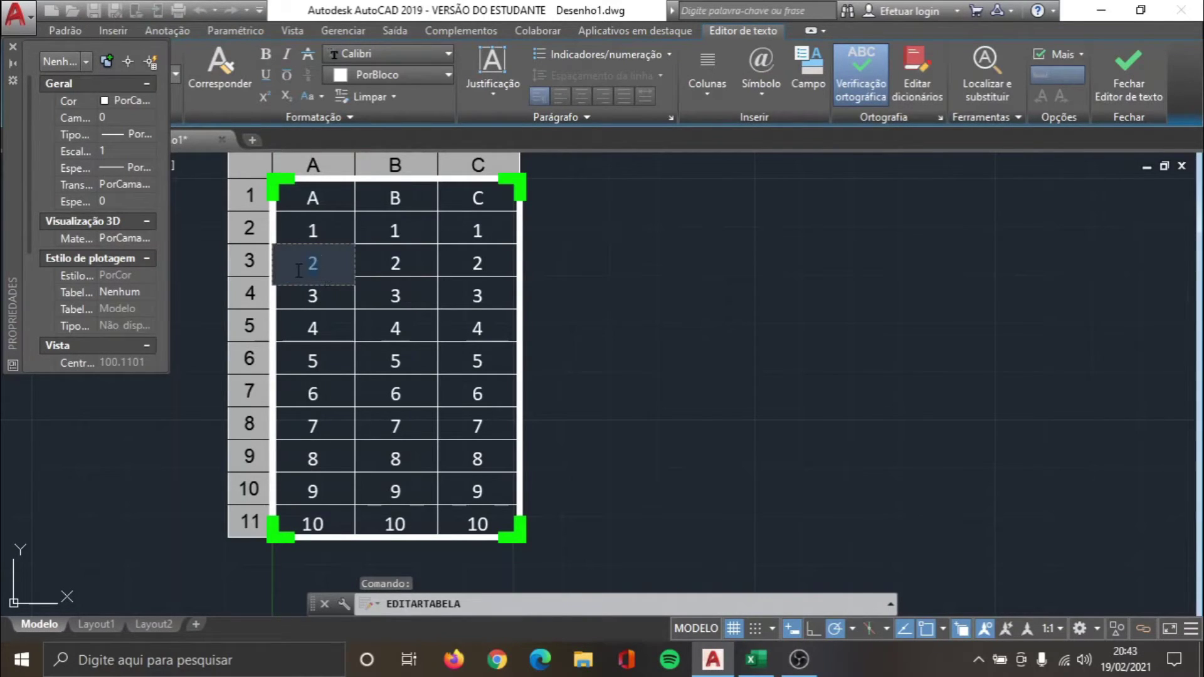
double_click(418, 267)
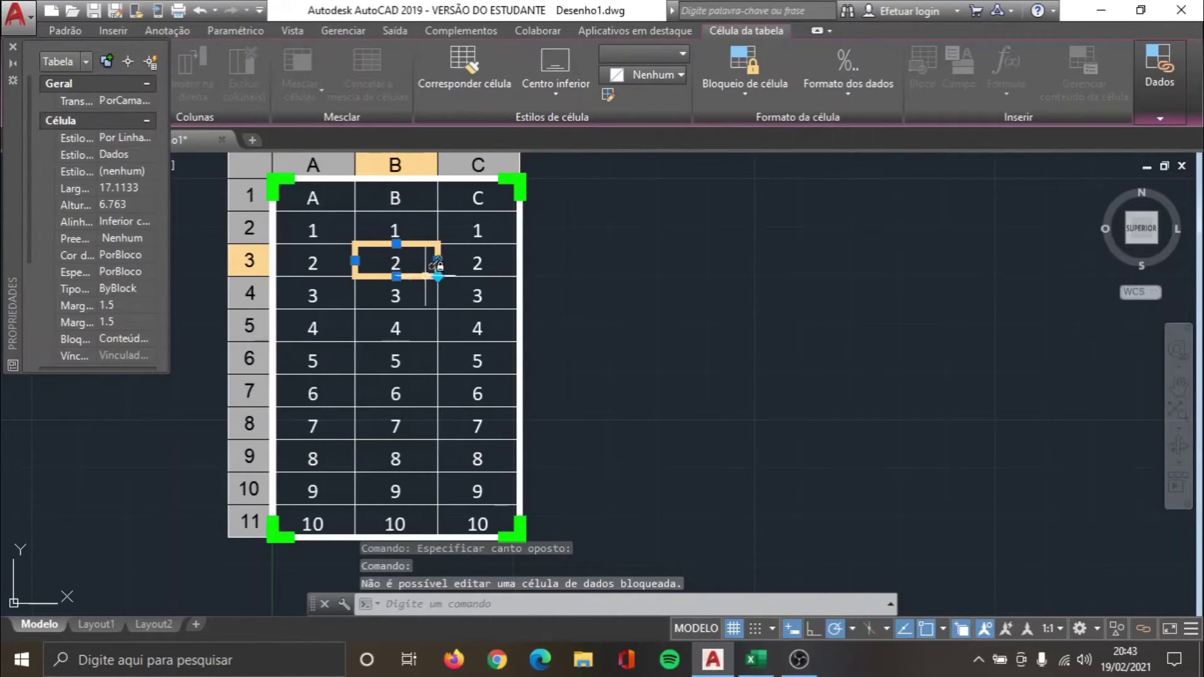
left_click(316, 198)
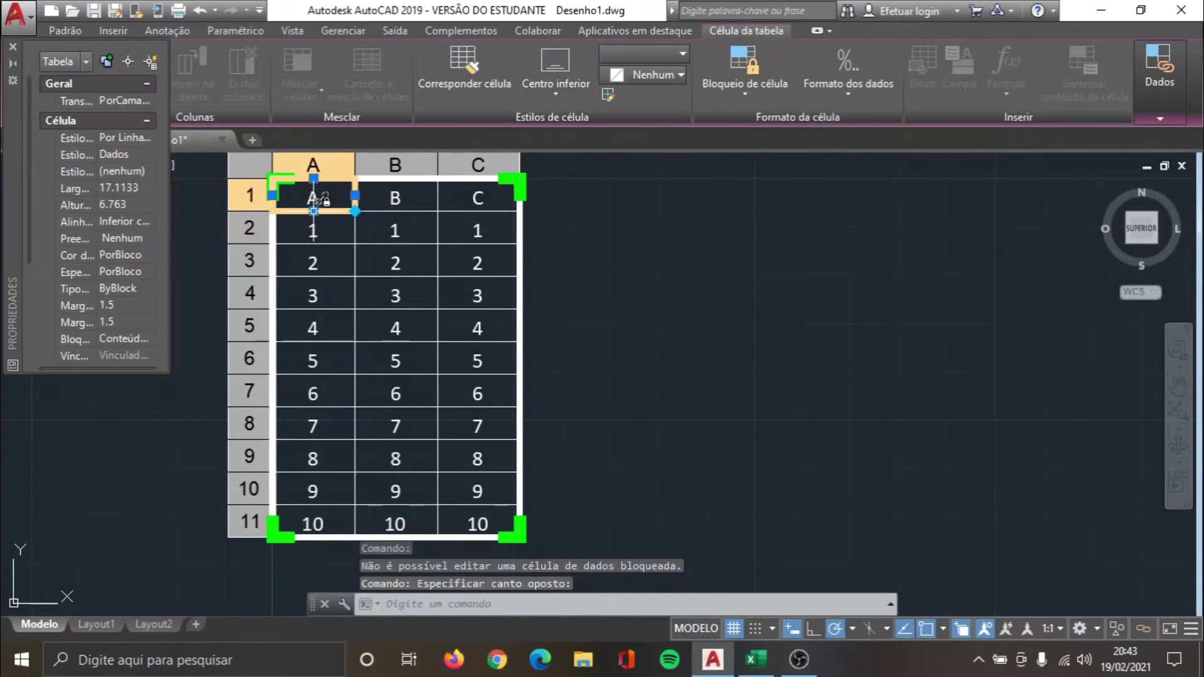
left_click(342, 243, "shift")
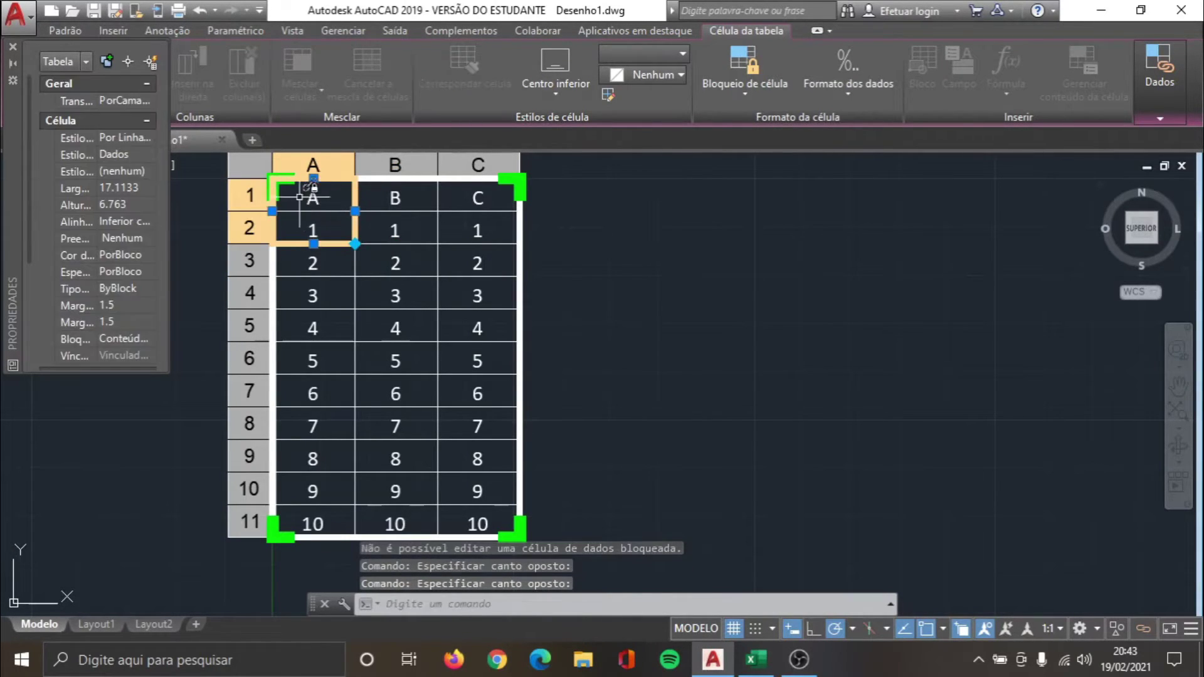
left_click(356, 244)
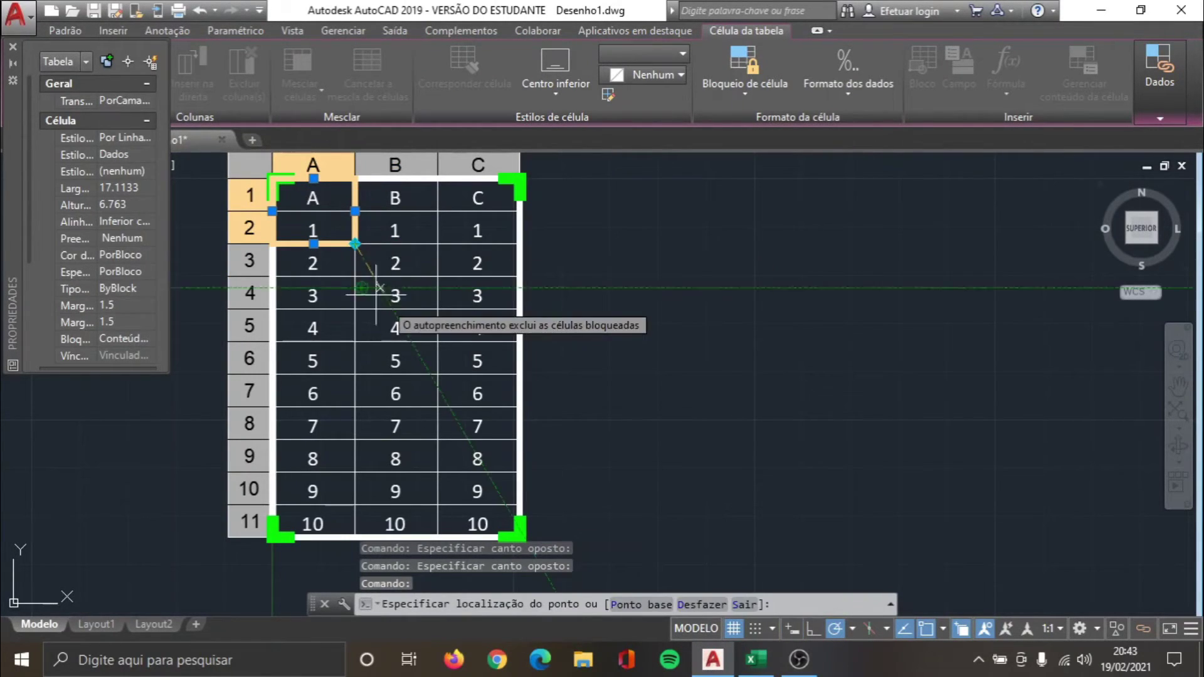
left_click(513, 530)
Step: Select the full cell range A1:C11 of the linked table
left_click(355, 358)
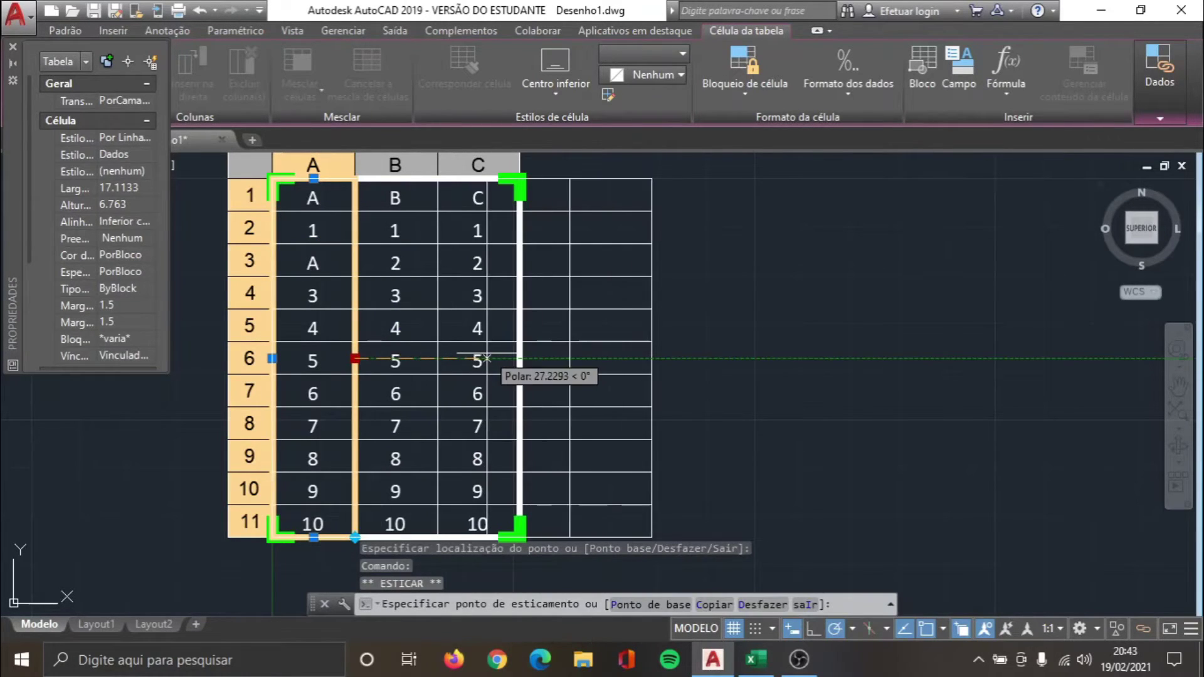
key("Escape")
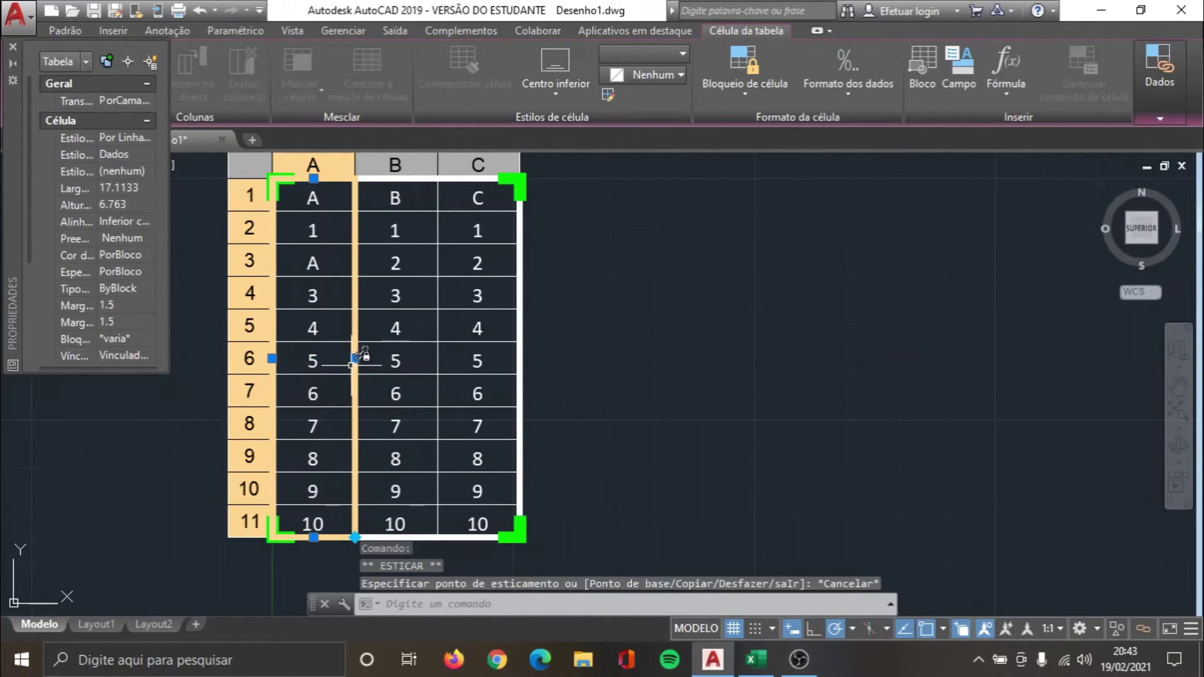
left_click(355, 358)
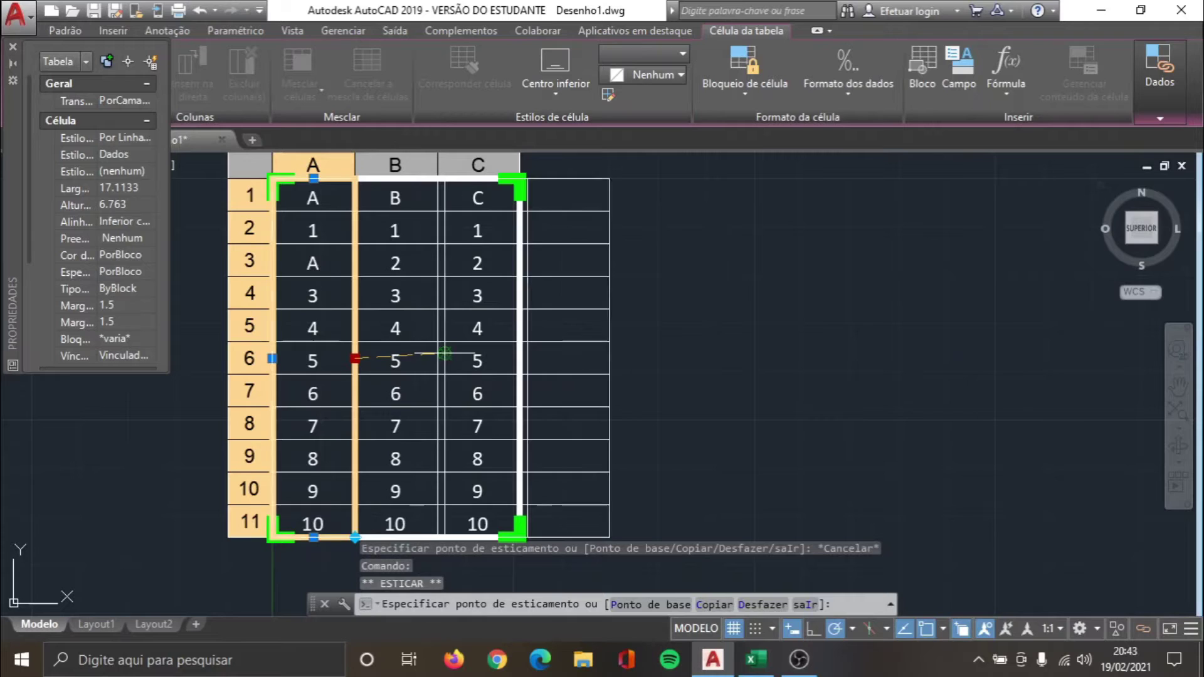
left_click(355, 358)
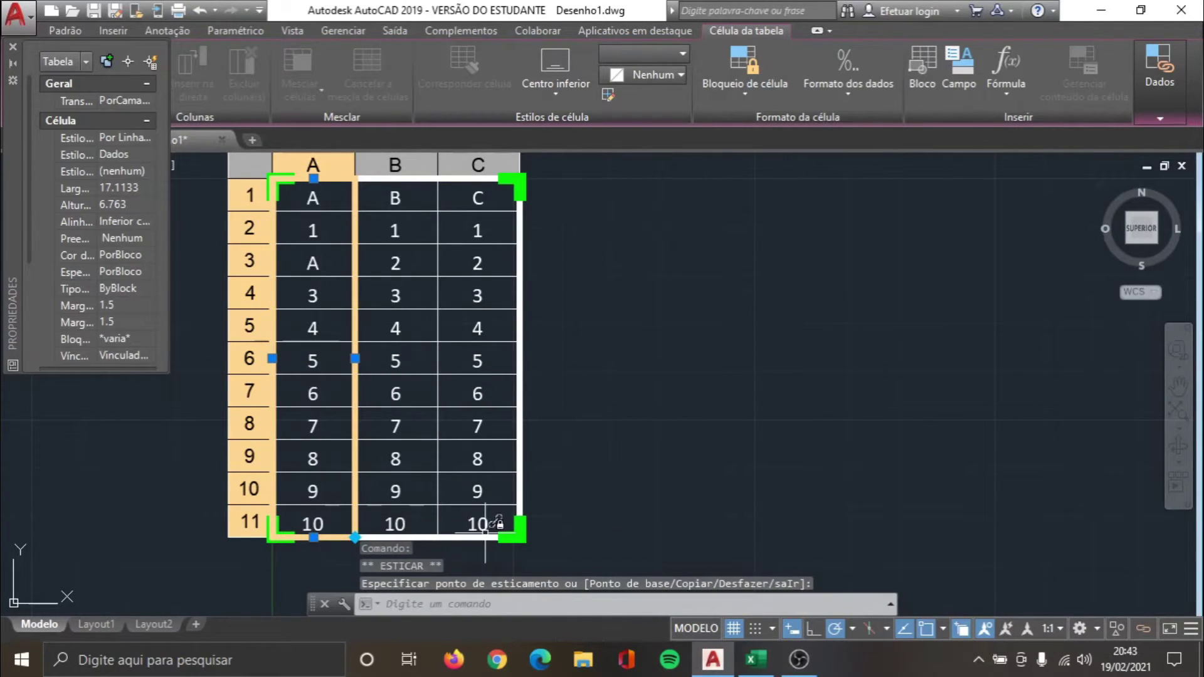
left_click(354, 537)
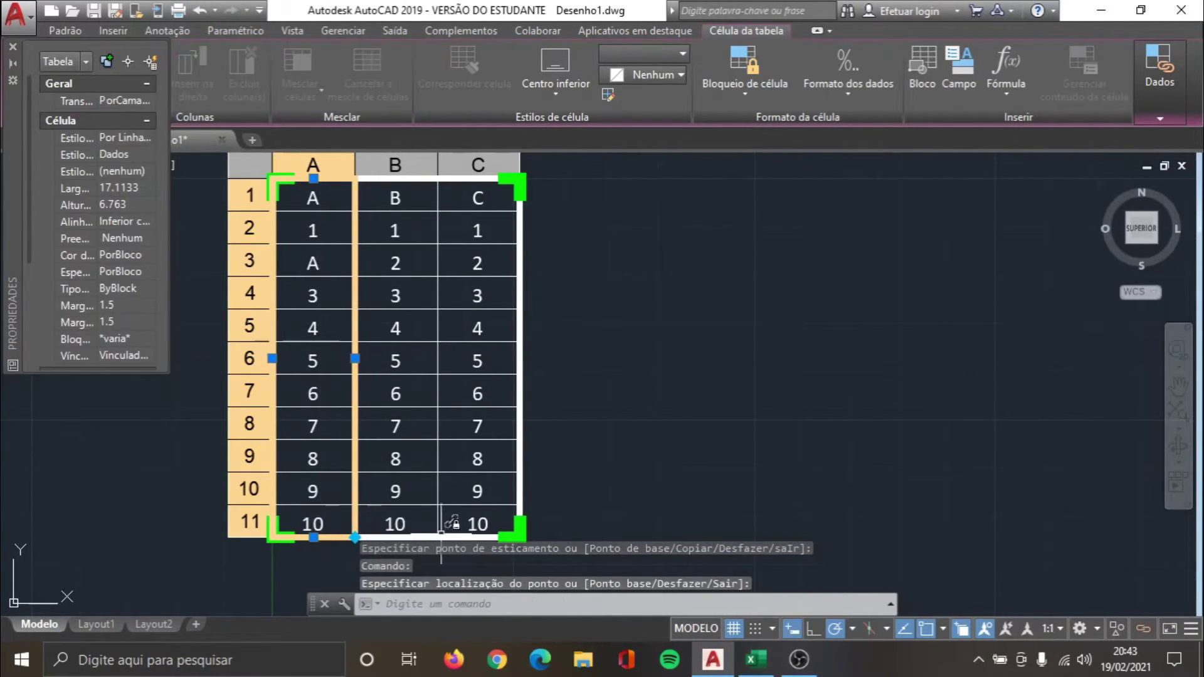
left_click(519, 537)
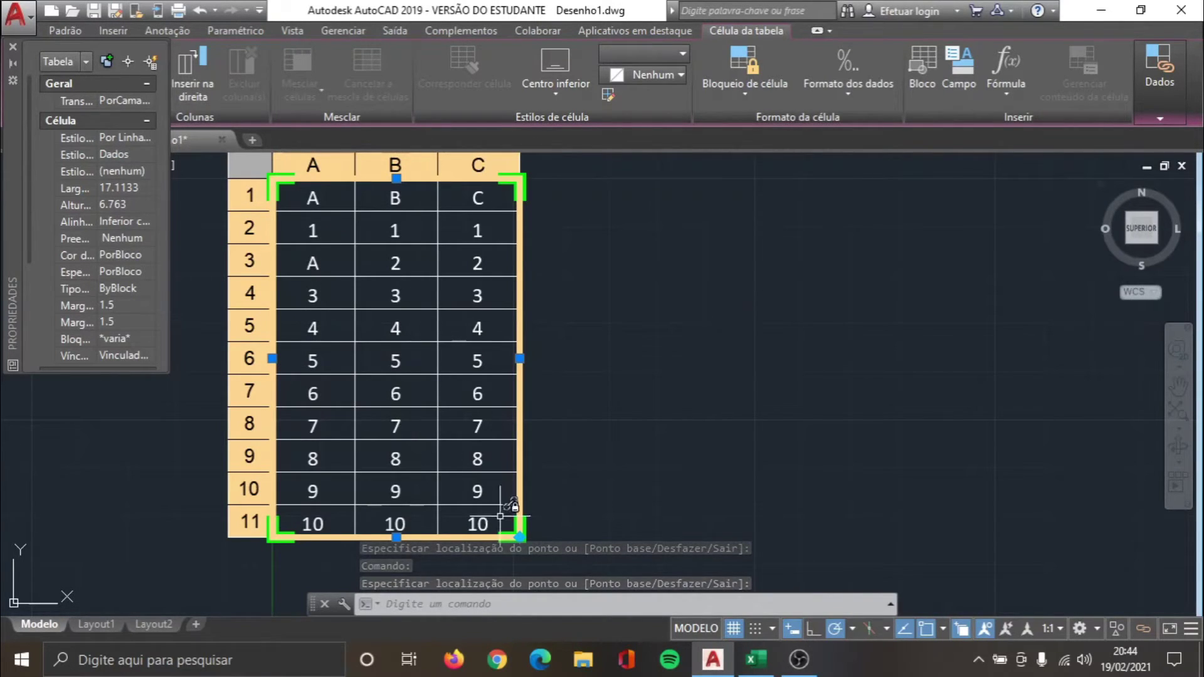
left_click(519, 537)
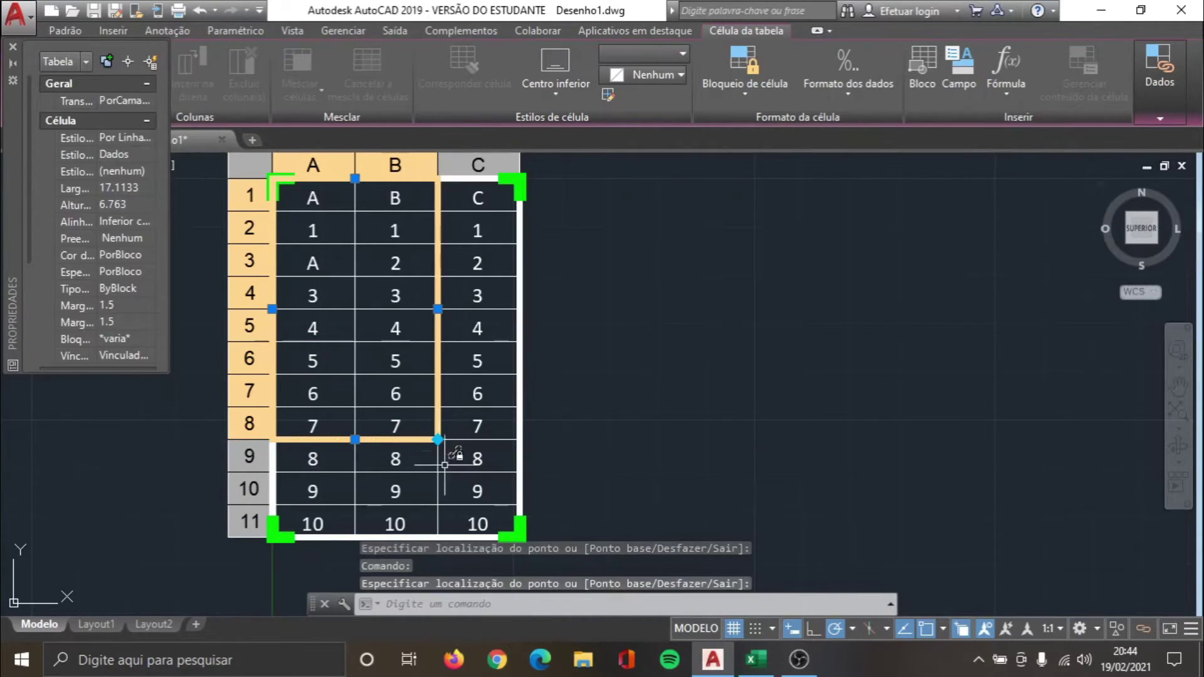
left_click(437, 440)
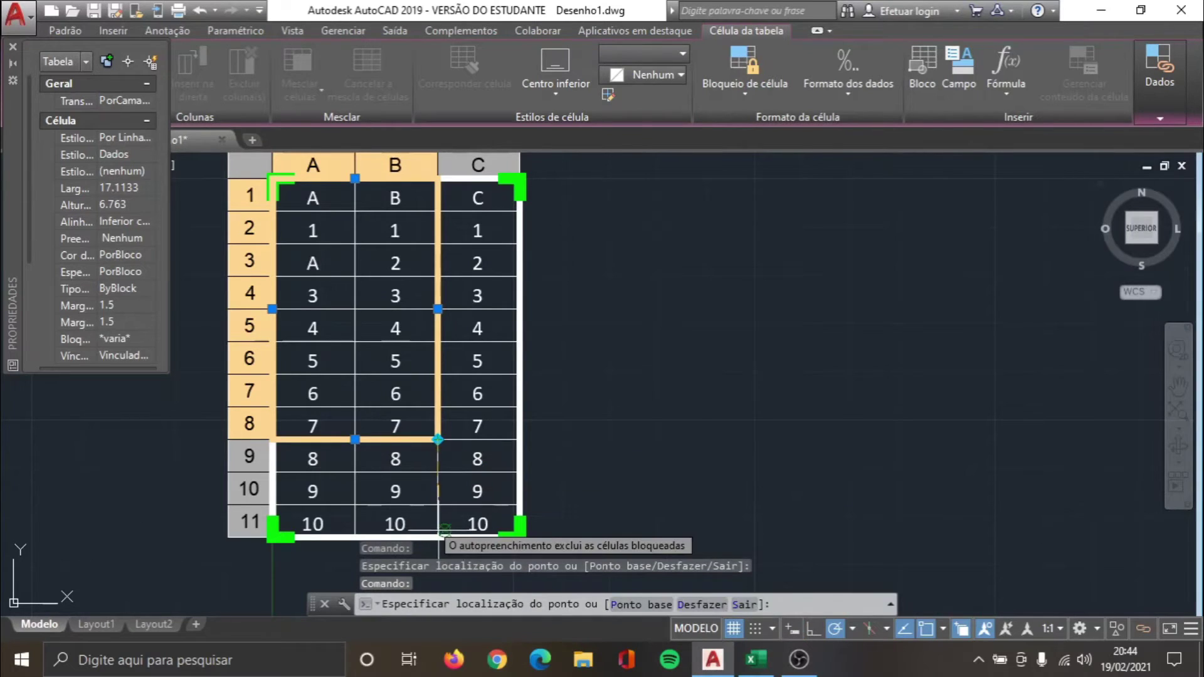
left_click(444, 532)
left_click(437, 537)
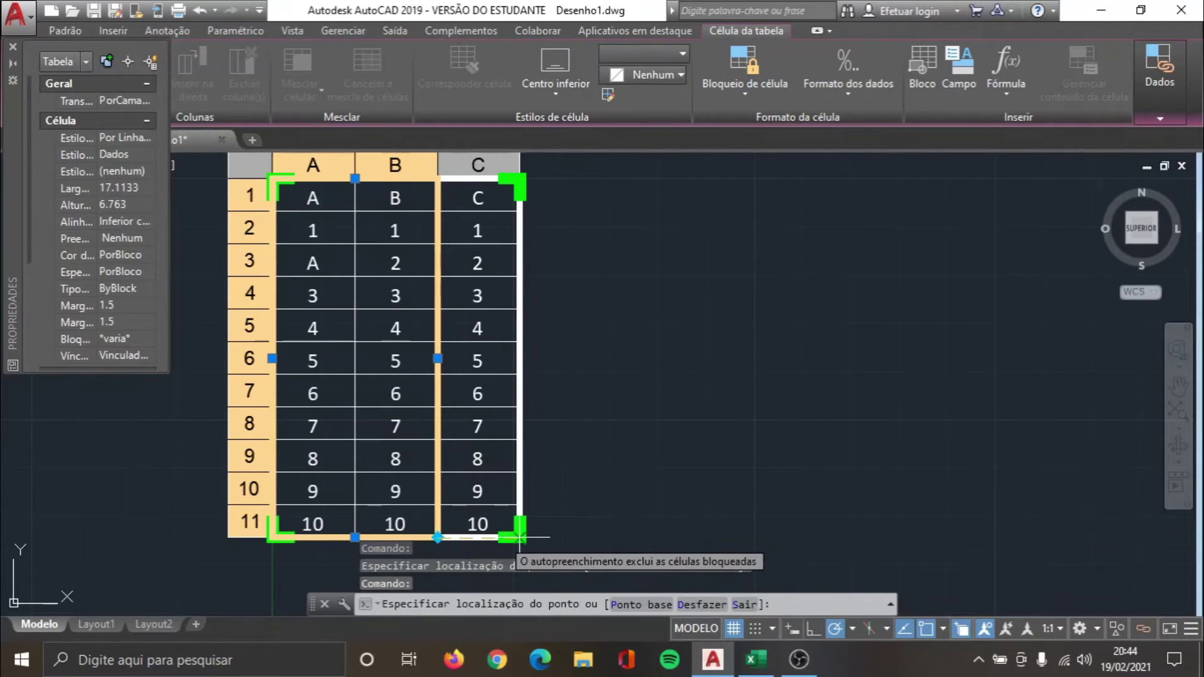
left_click(518, 538)
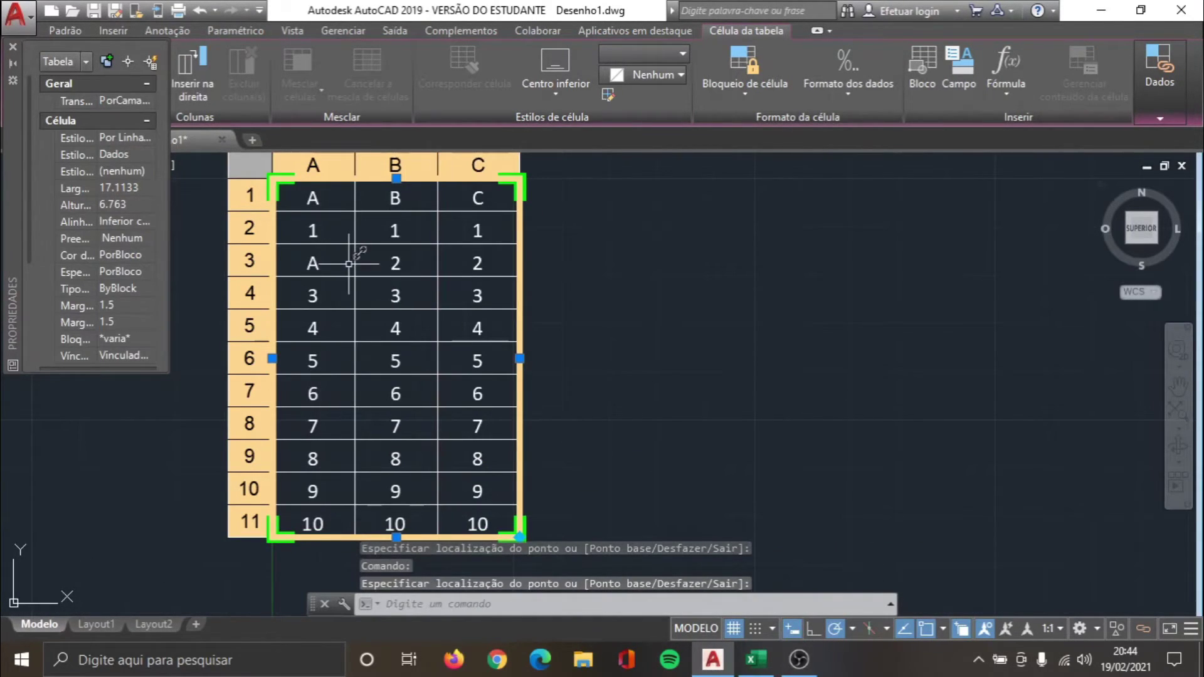
Step: Set all selected cells to Desbloqueado and test-edit cell C5
left_click(750, 96)
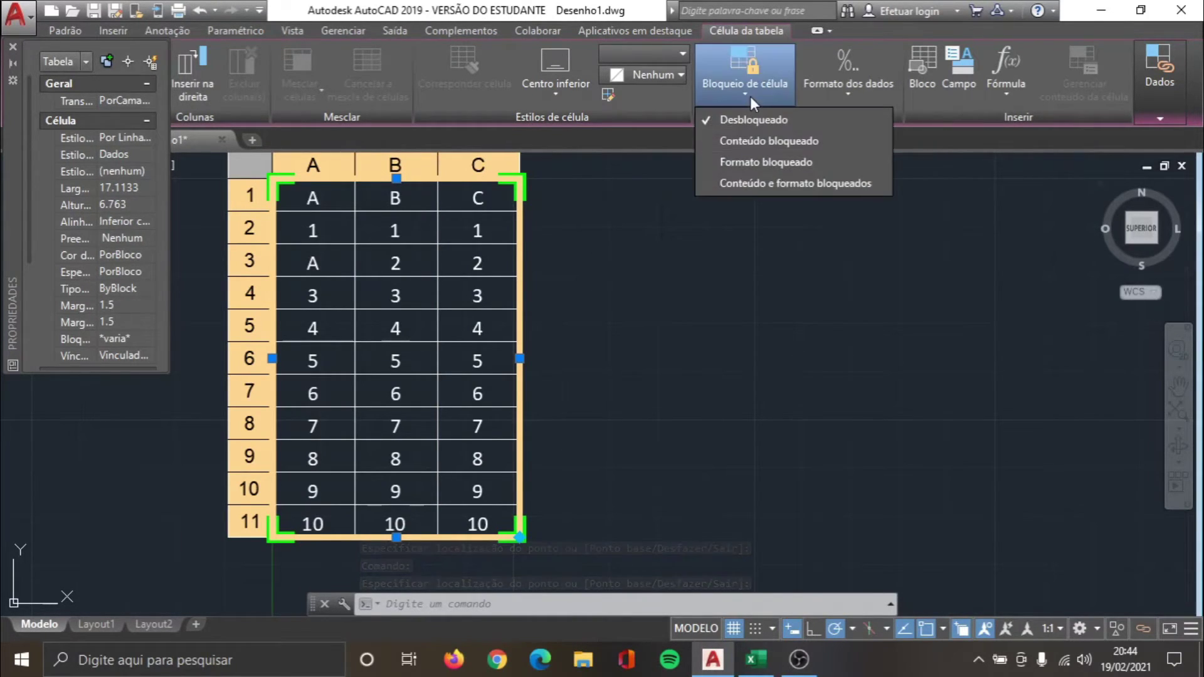
left_click(749, 121)
left_click(596, 318)
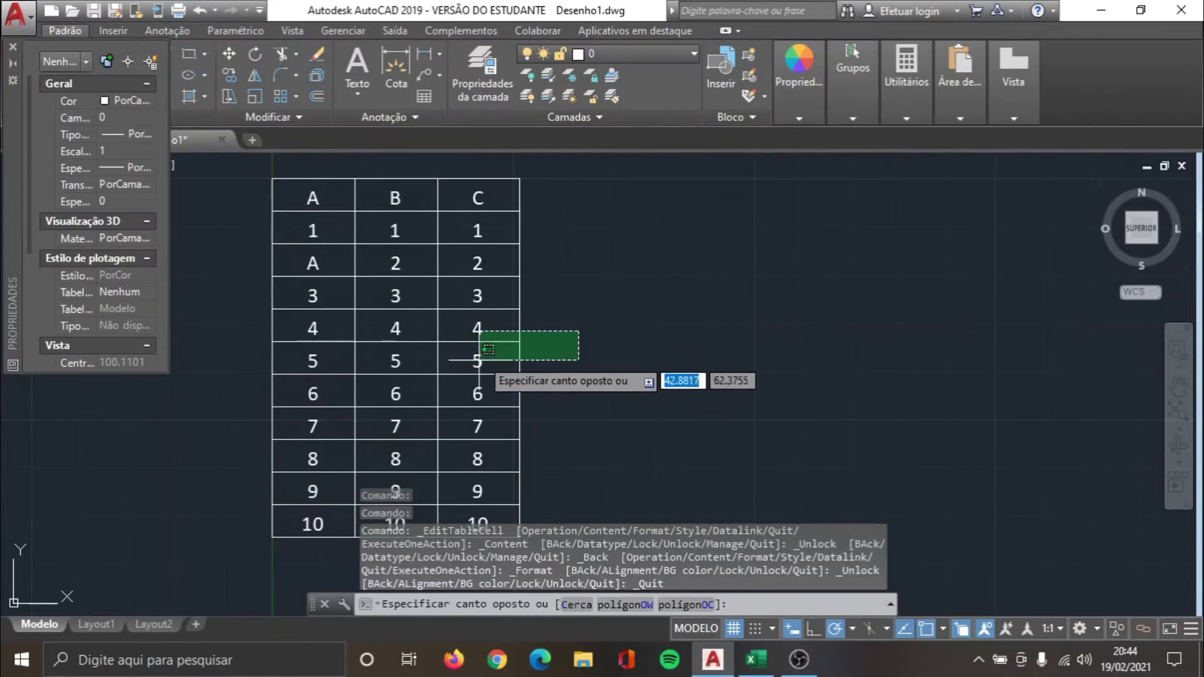
key("Escape")
double_click(476, 326)
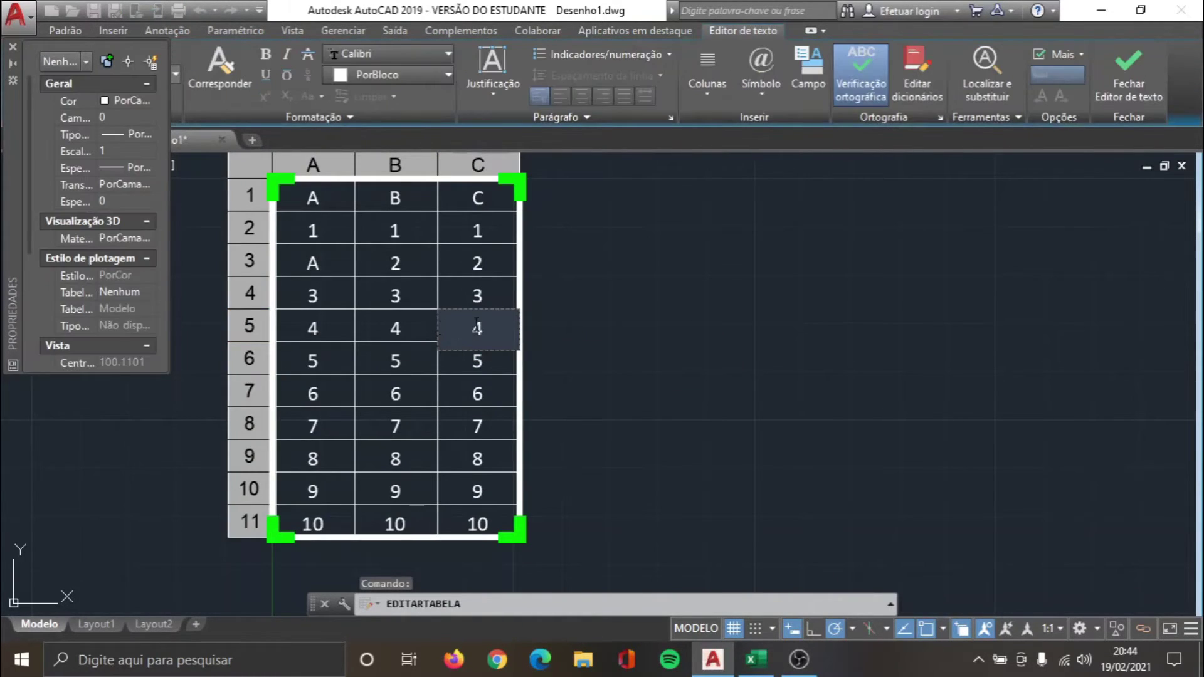
key("Escape")
Step: Test-edit cell B4, close the Properties palette, and switch to the Excel source workbook
double_click(396, 296)
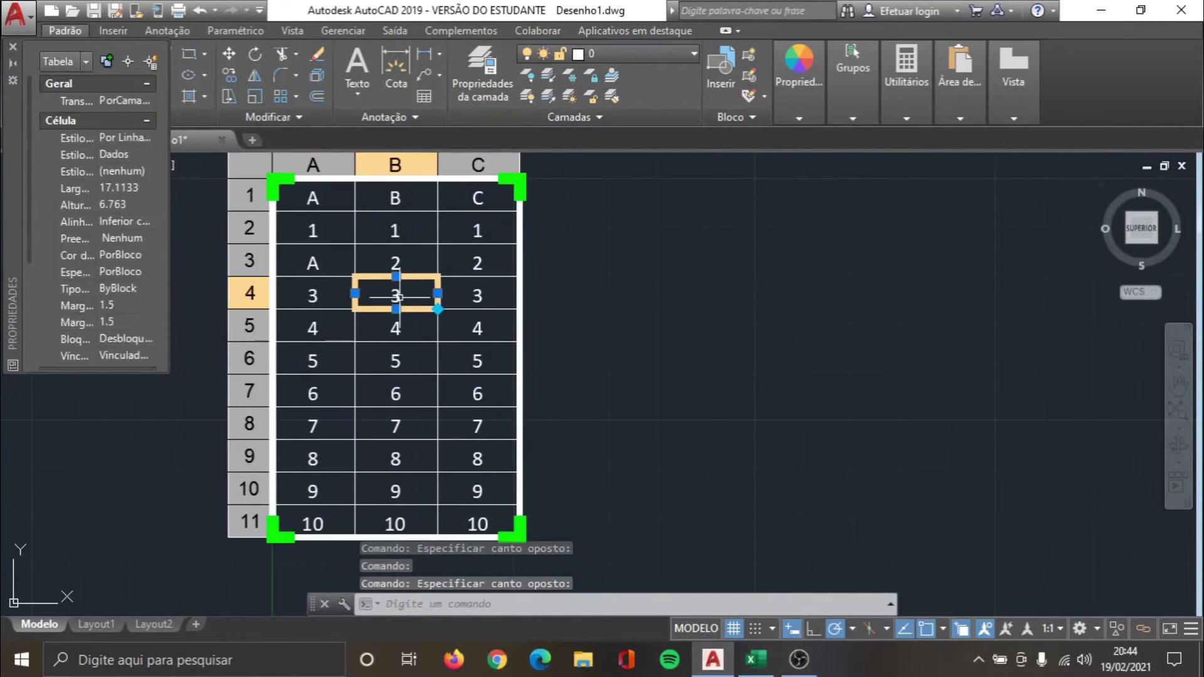
left_click(290, 294)
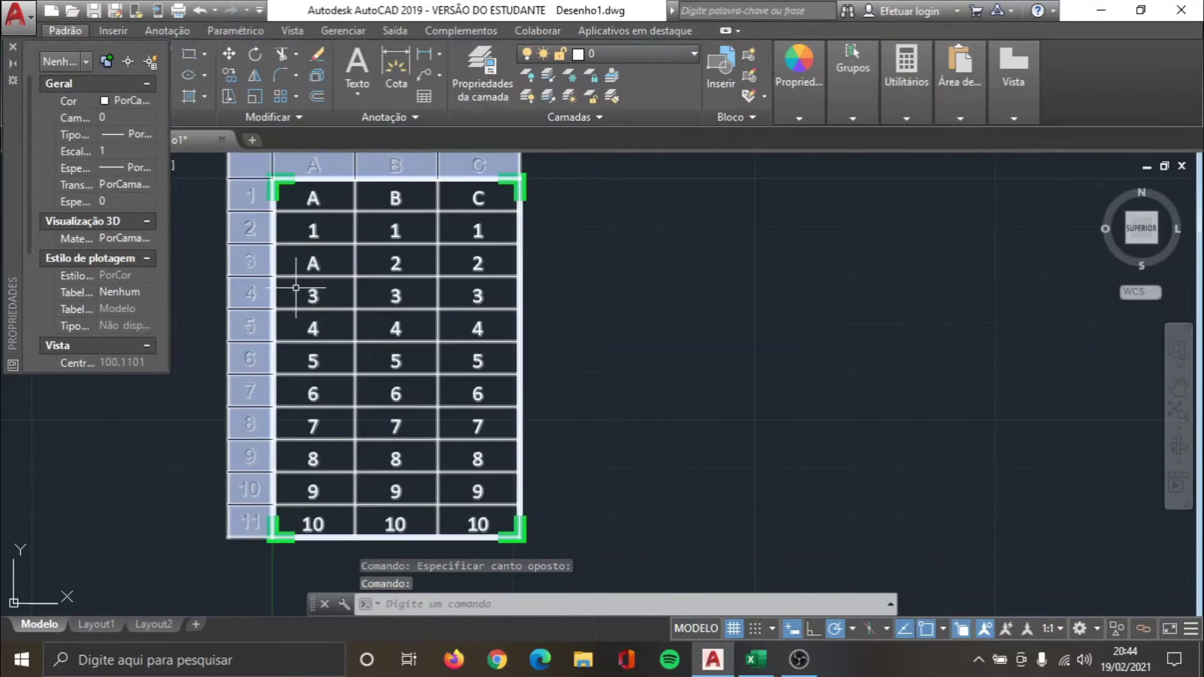
key("Escape")
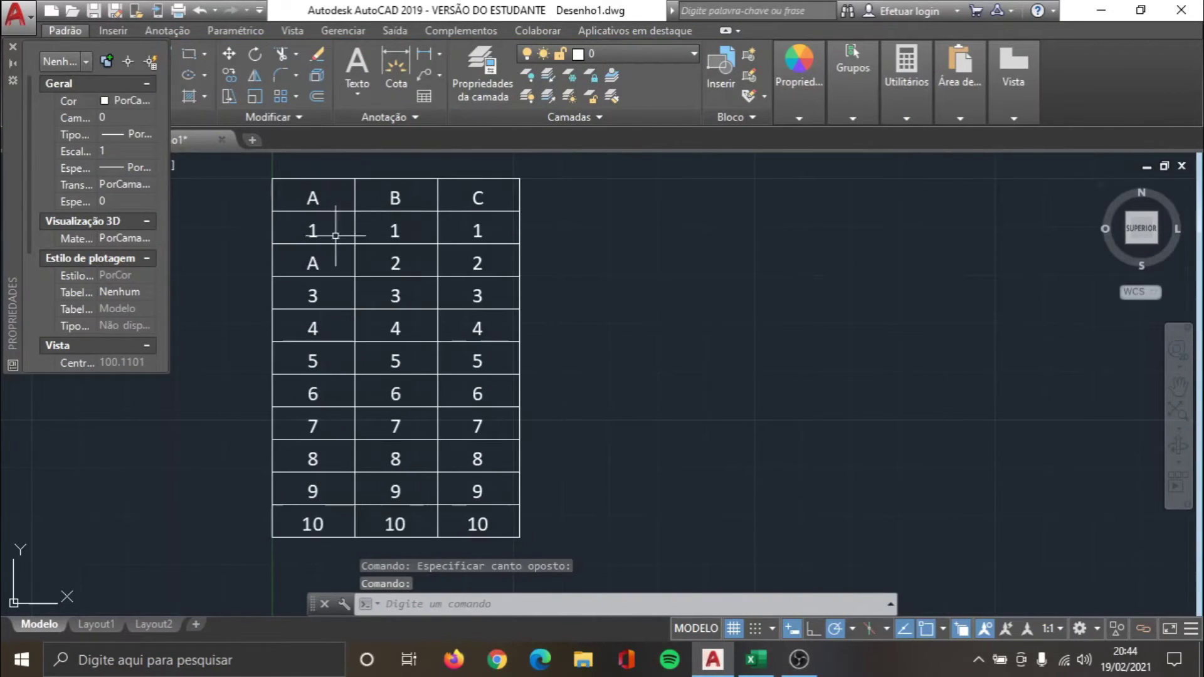
key("ctrl+1")
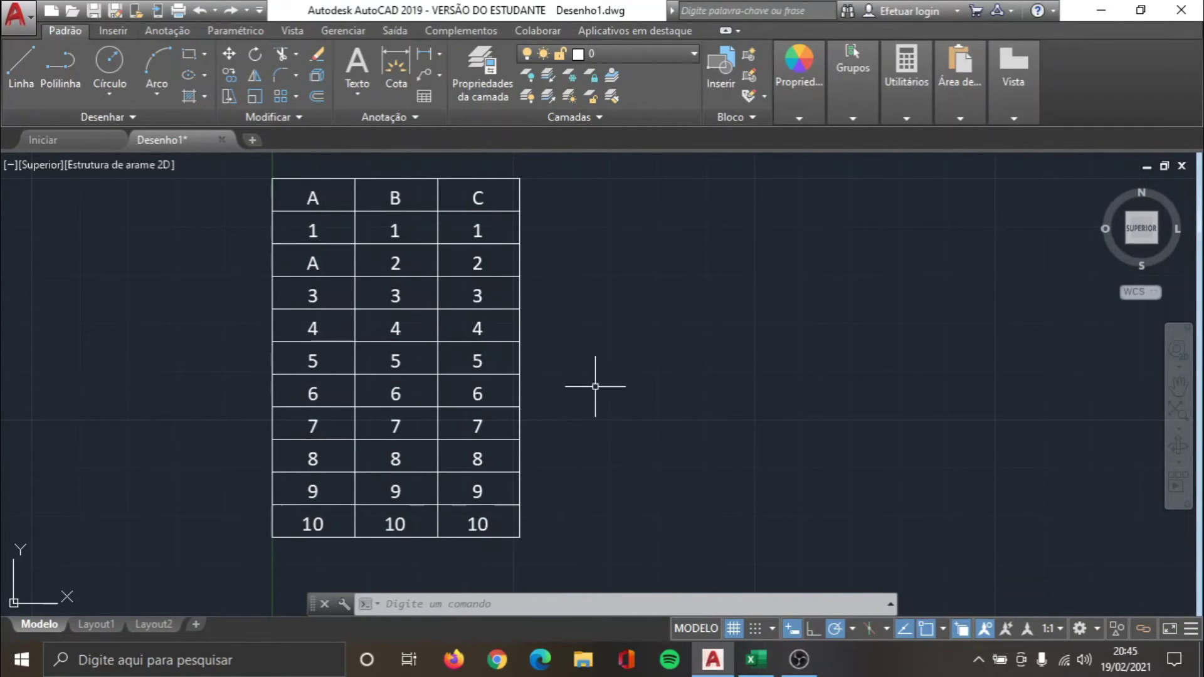
left_click(755, 658)
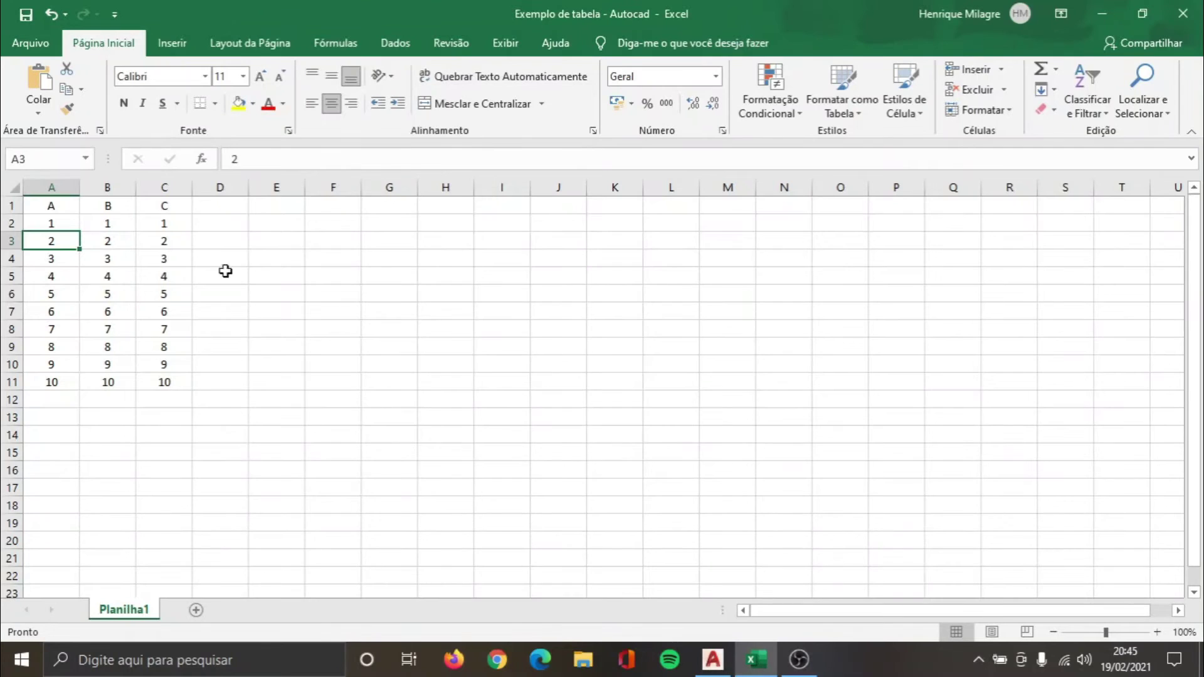
Step: Enter 50 in Excel cell A2, then return to the AutoCAD drawing
double_click(46, 224)
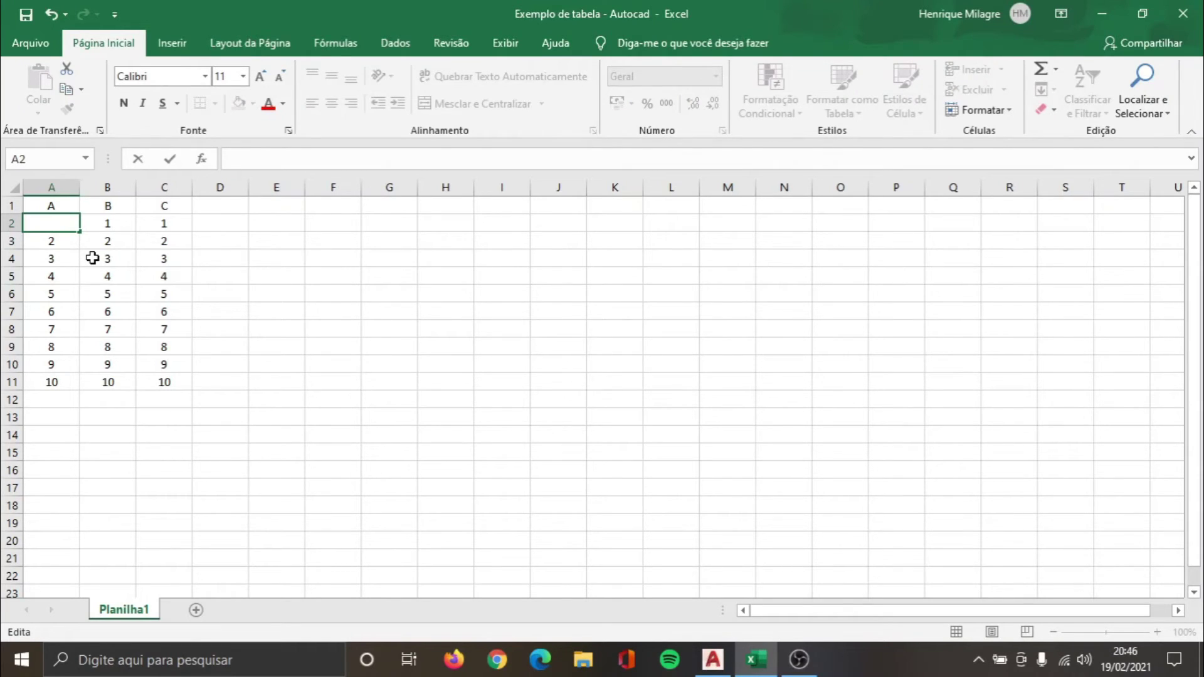
type("50")
key("Return")
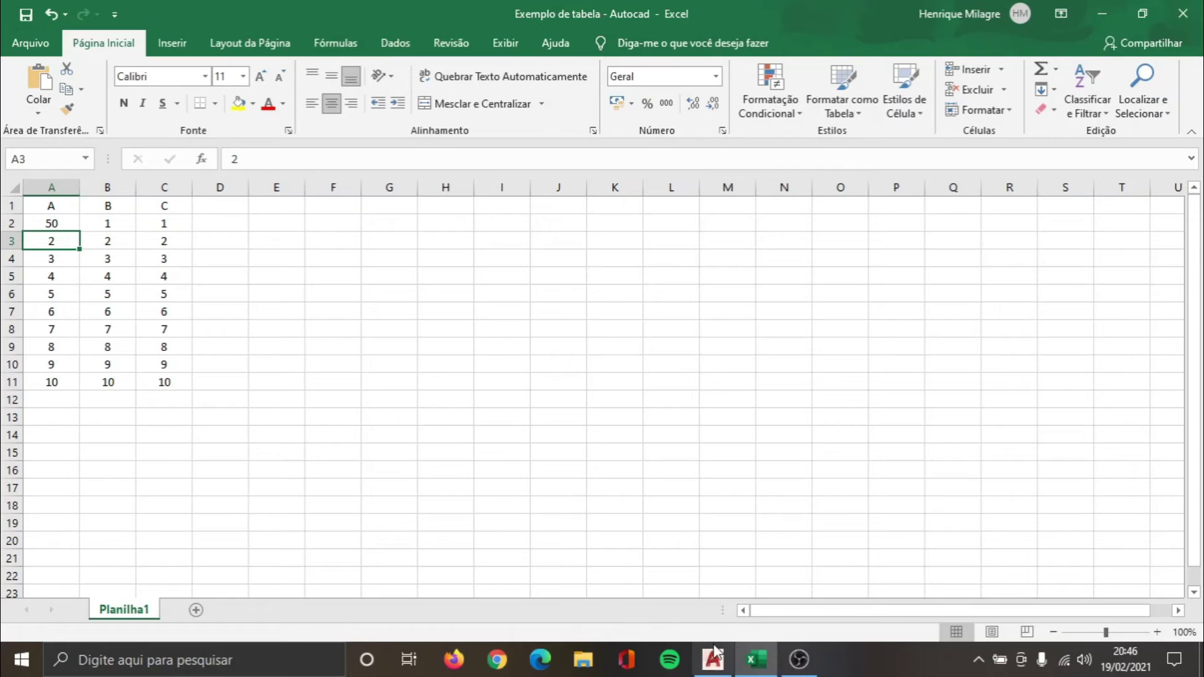
left_click(711, 666)
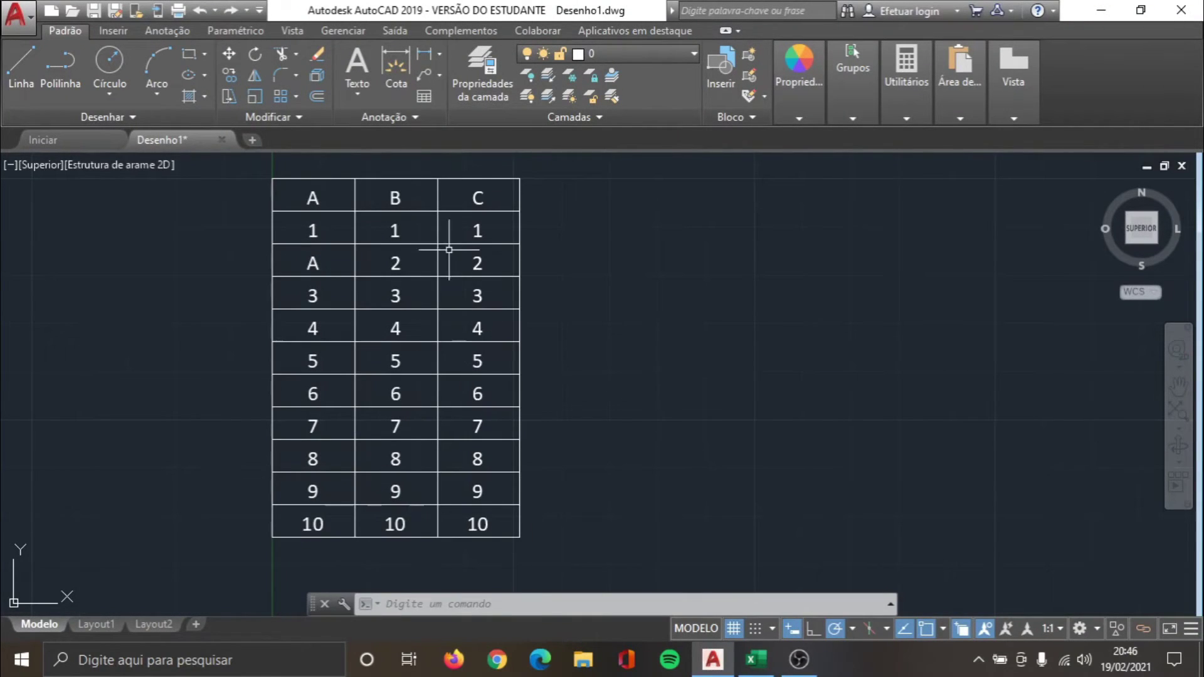
Step: Refresh the linked table with Baixar da origem so row 2 shows 50
left_click(449, 250)
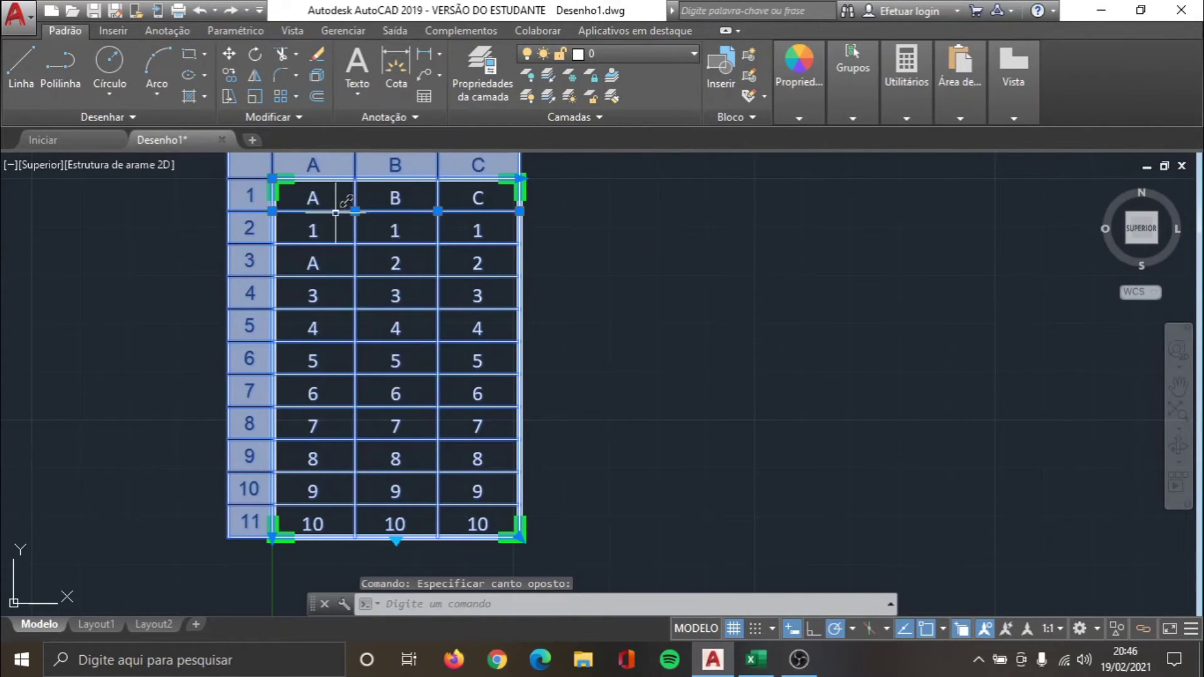
left_click(355, 210)
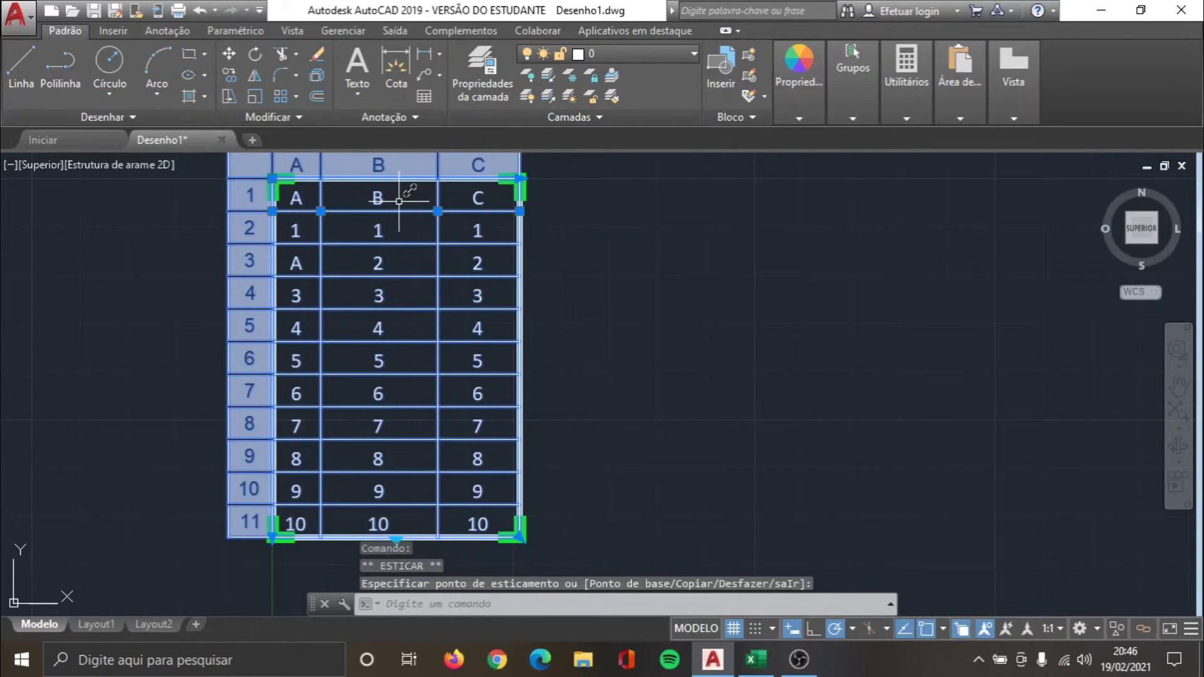
key("ctrl+z")
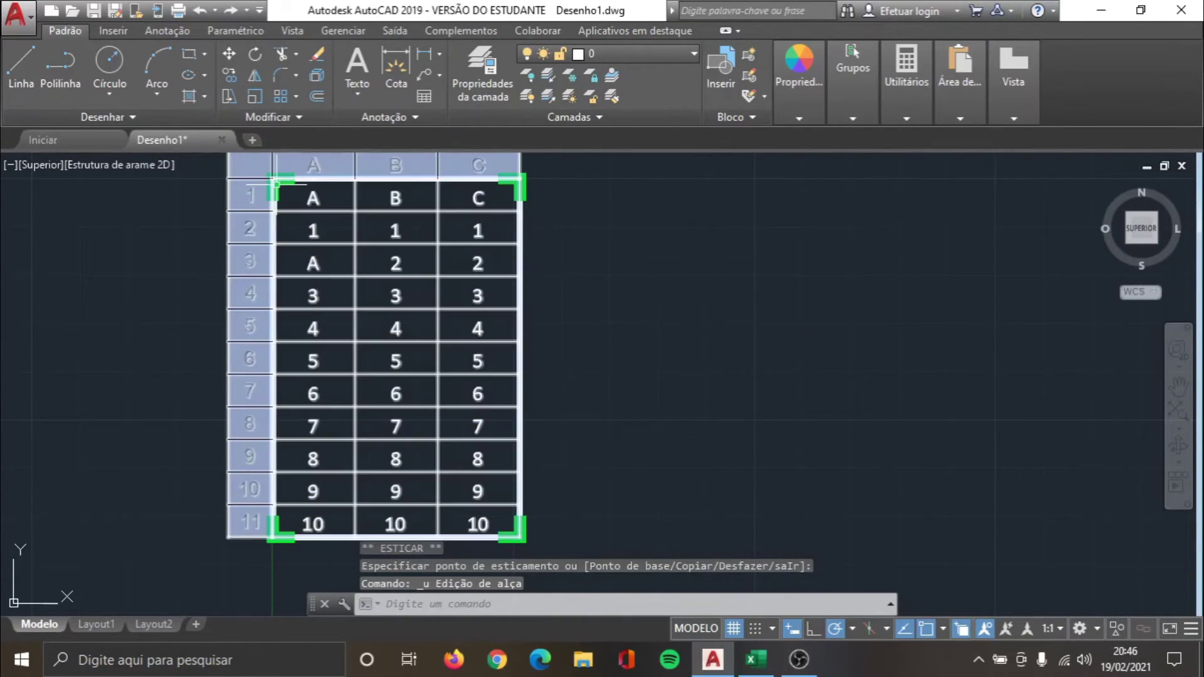
left_click(277, 186)
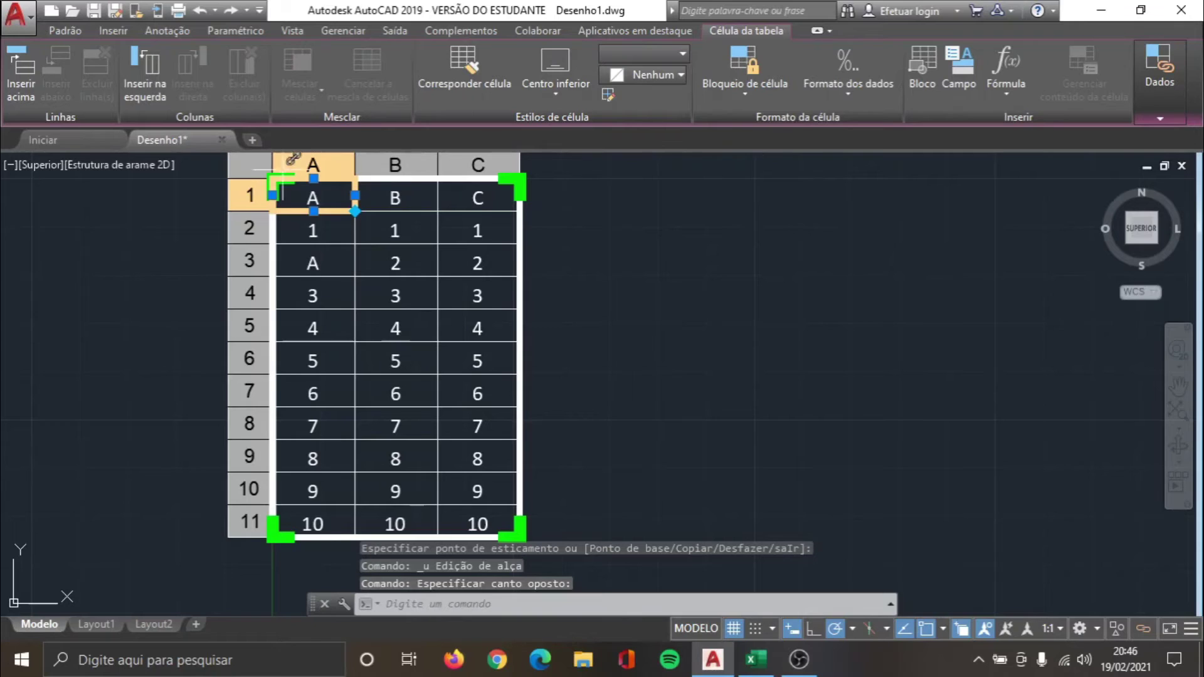
left_click(407, 267)
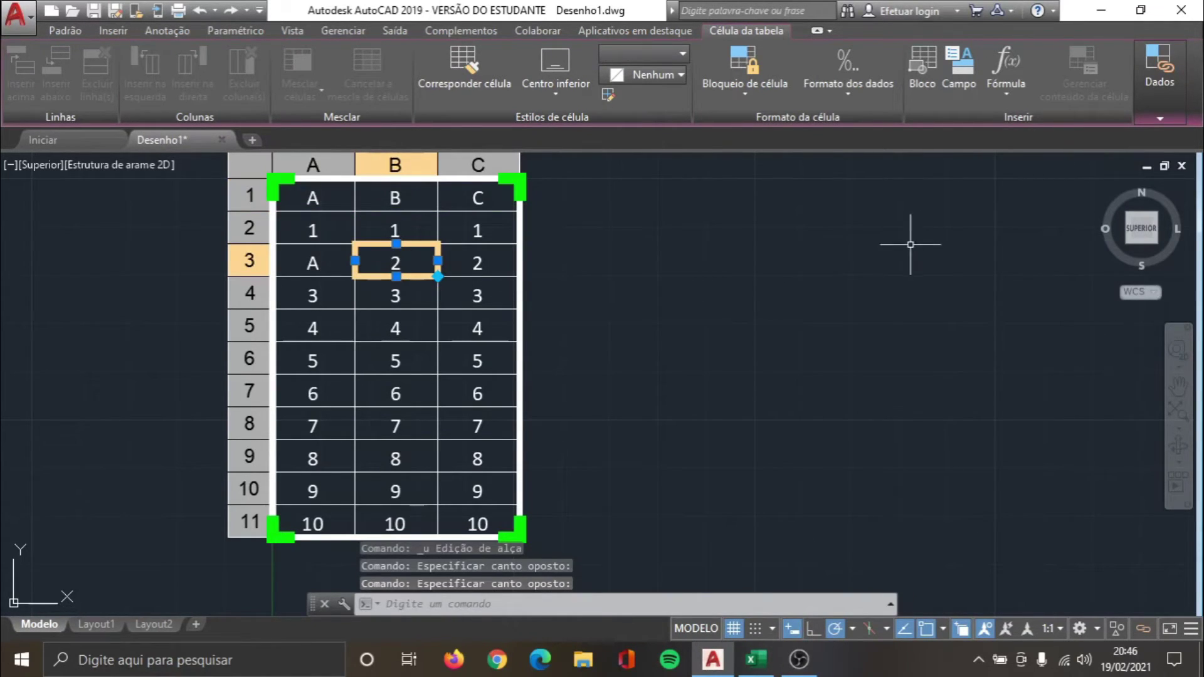
left_click(1163, 117)
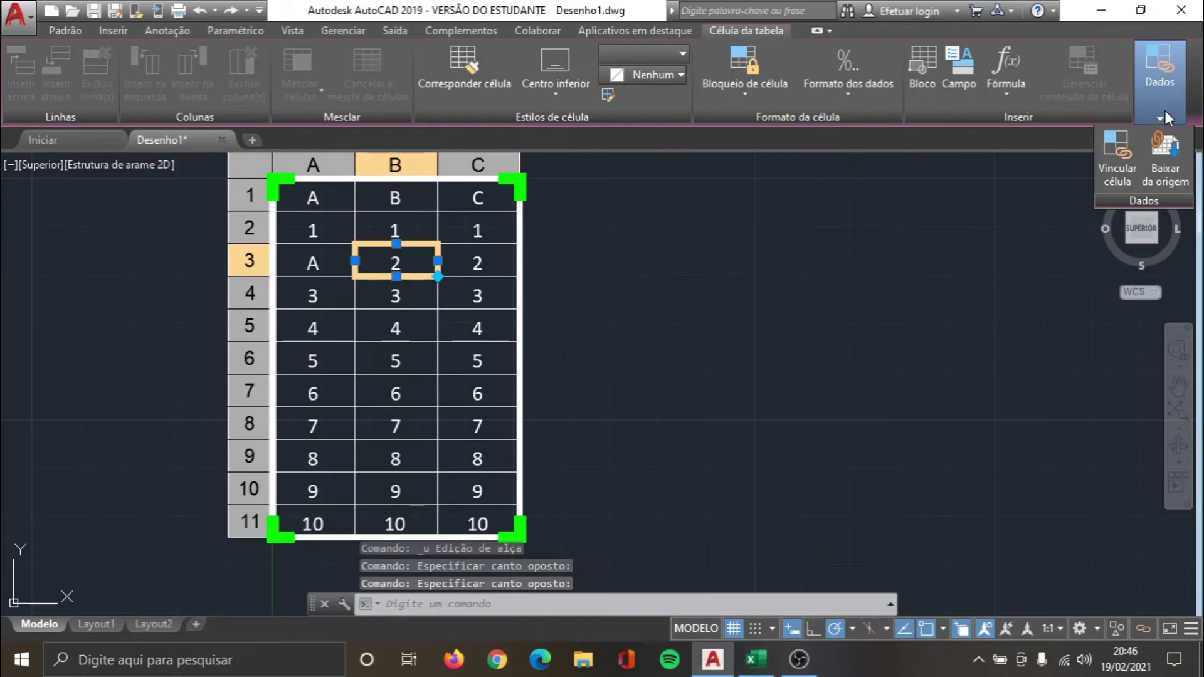
left_click(1164, 161)
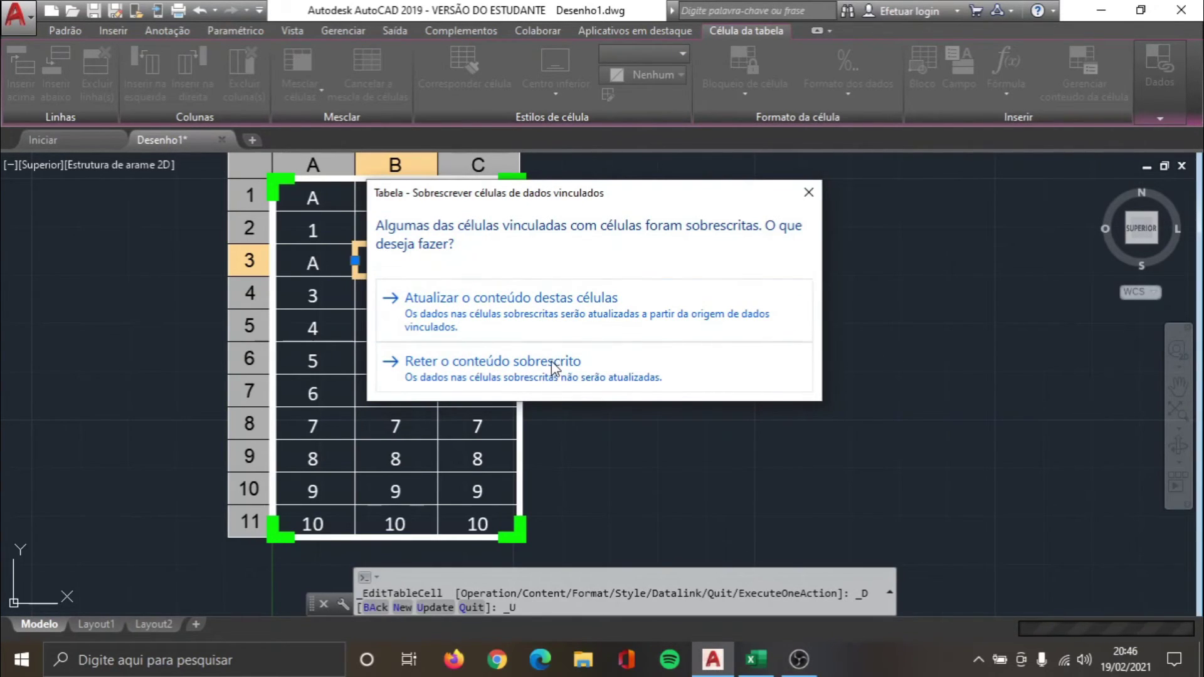
left_click(533, 304)
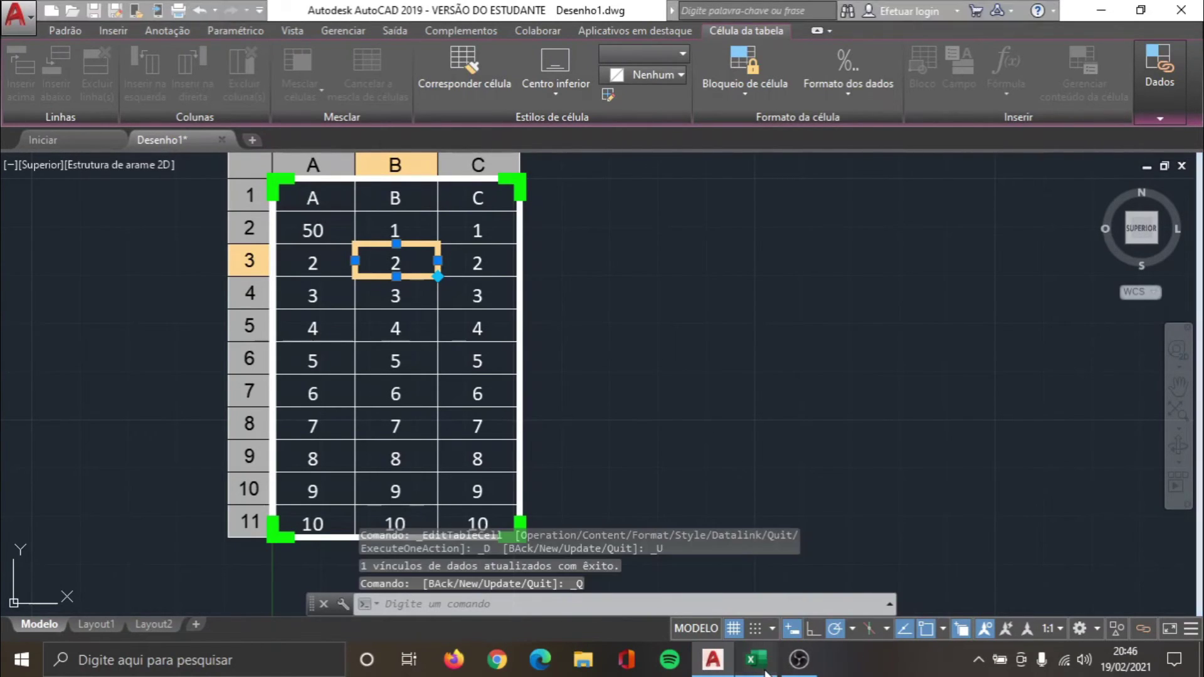
Step: Clear the table selection, set Excel cell B2 to 100, and return to AutoCAD
key("alt+Tab")
key("alt+Tab")
left_click(635, 426)
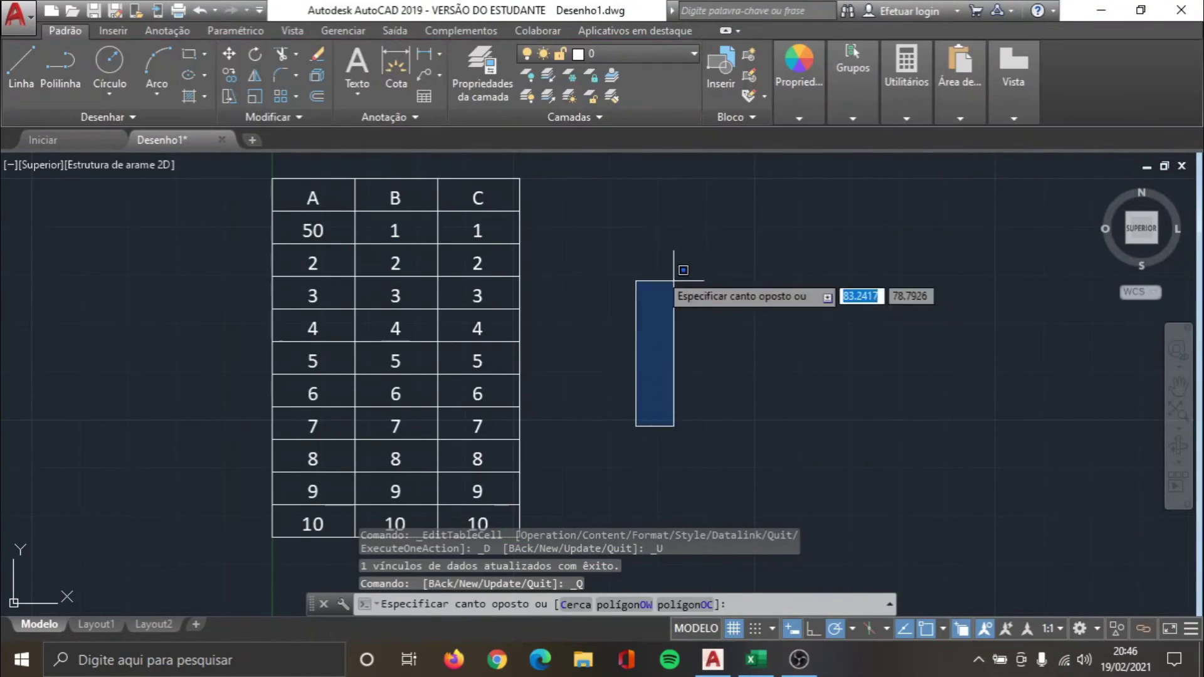
key("Escape")
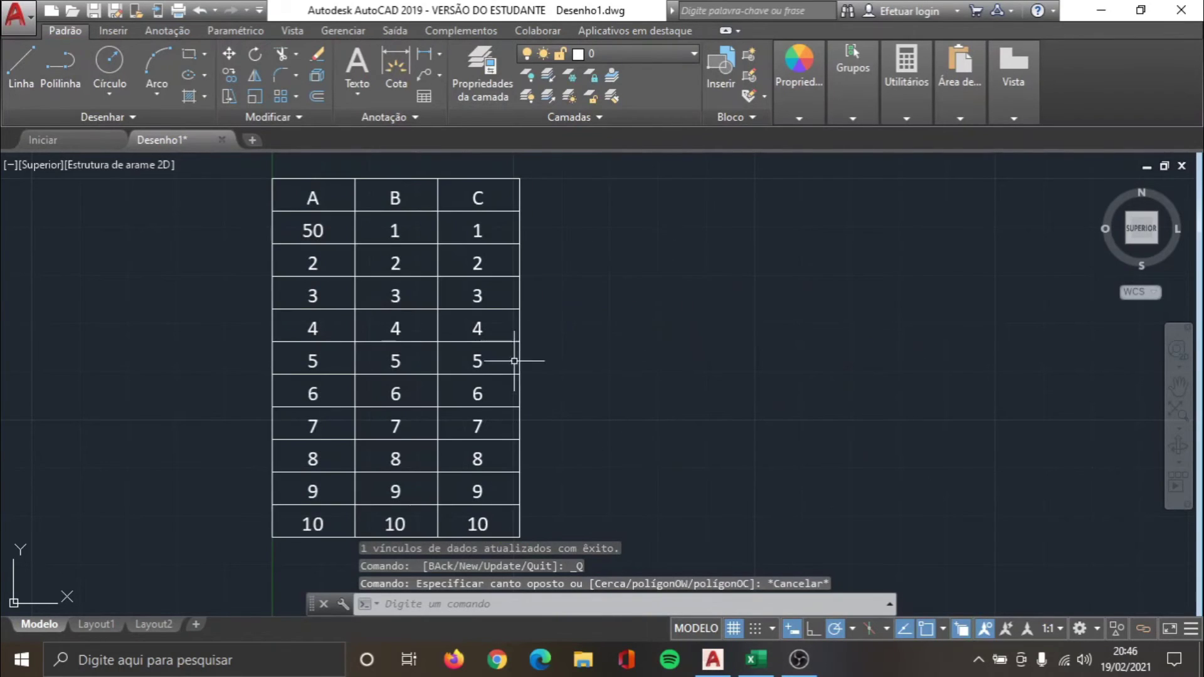
left_click(755, 659)
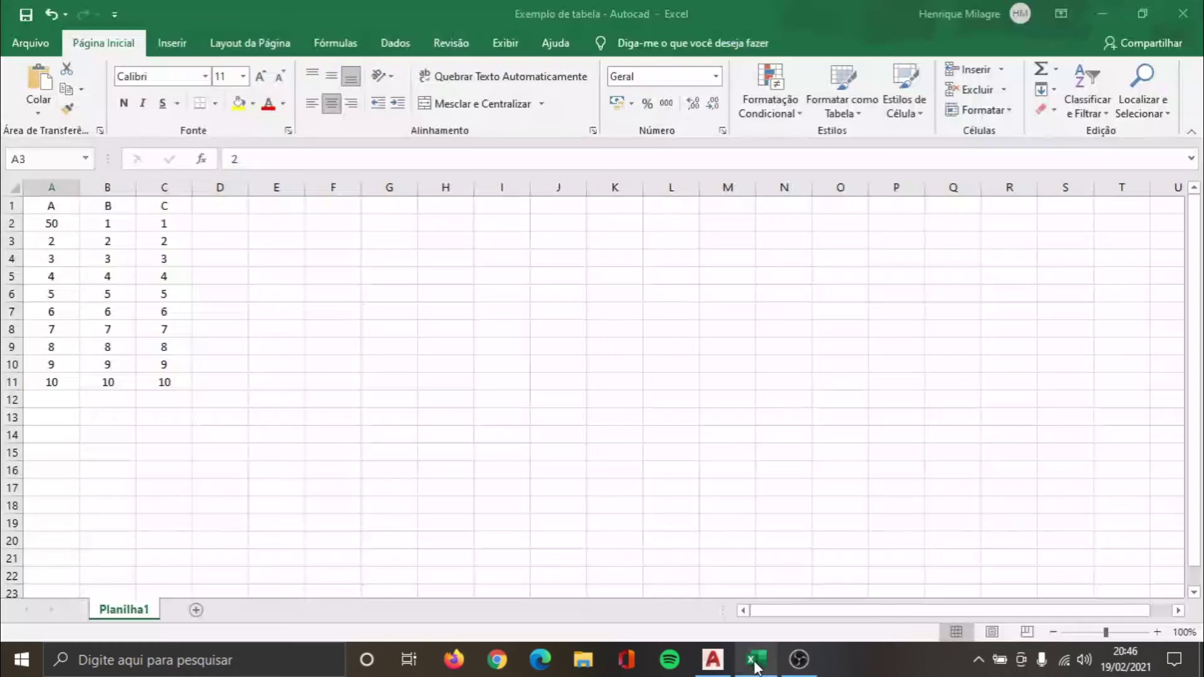
double_click(126, 226)
type("00")
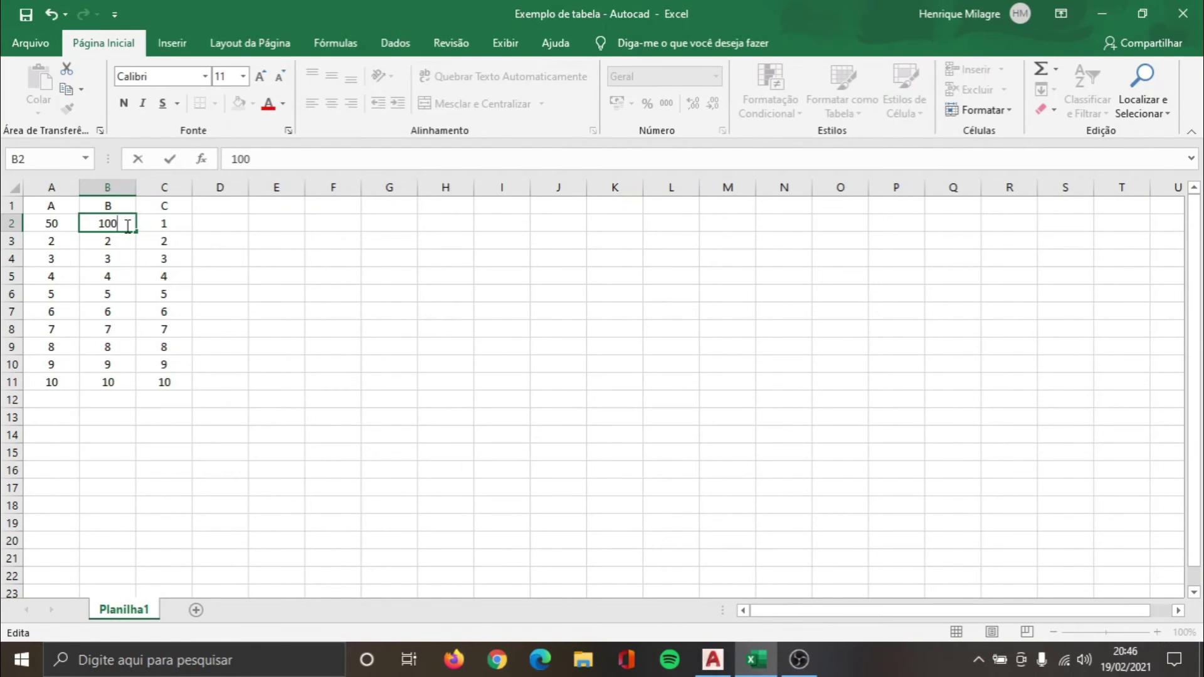
key("Return")
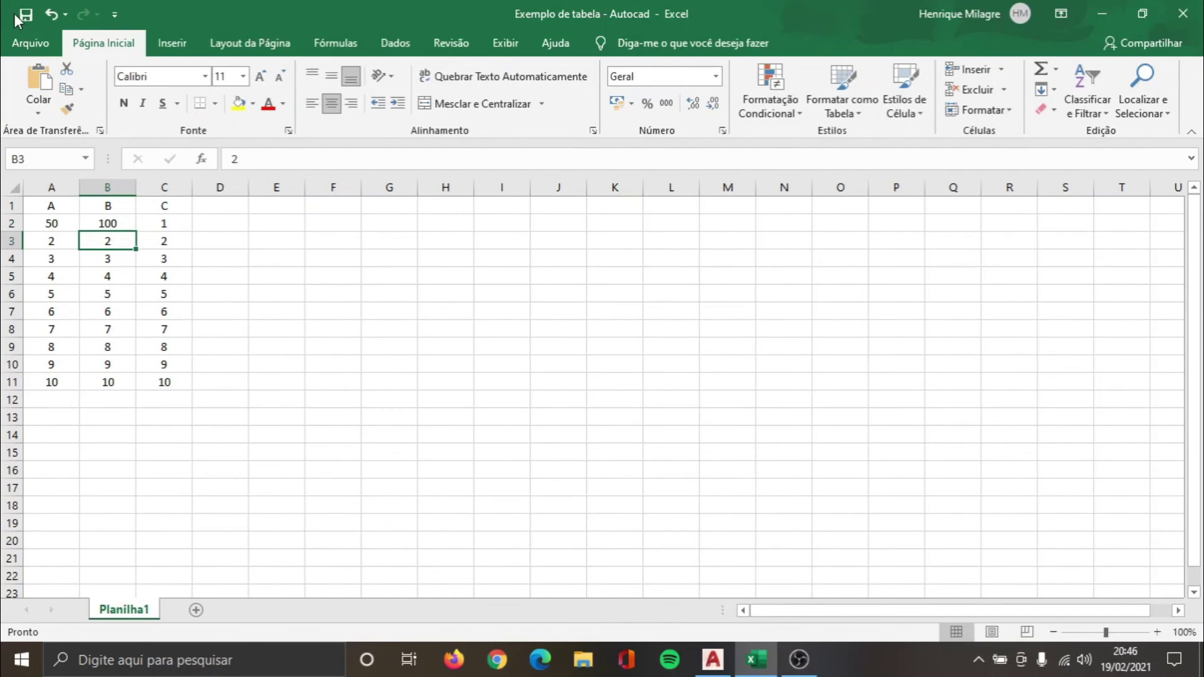
left_click(712, 659)
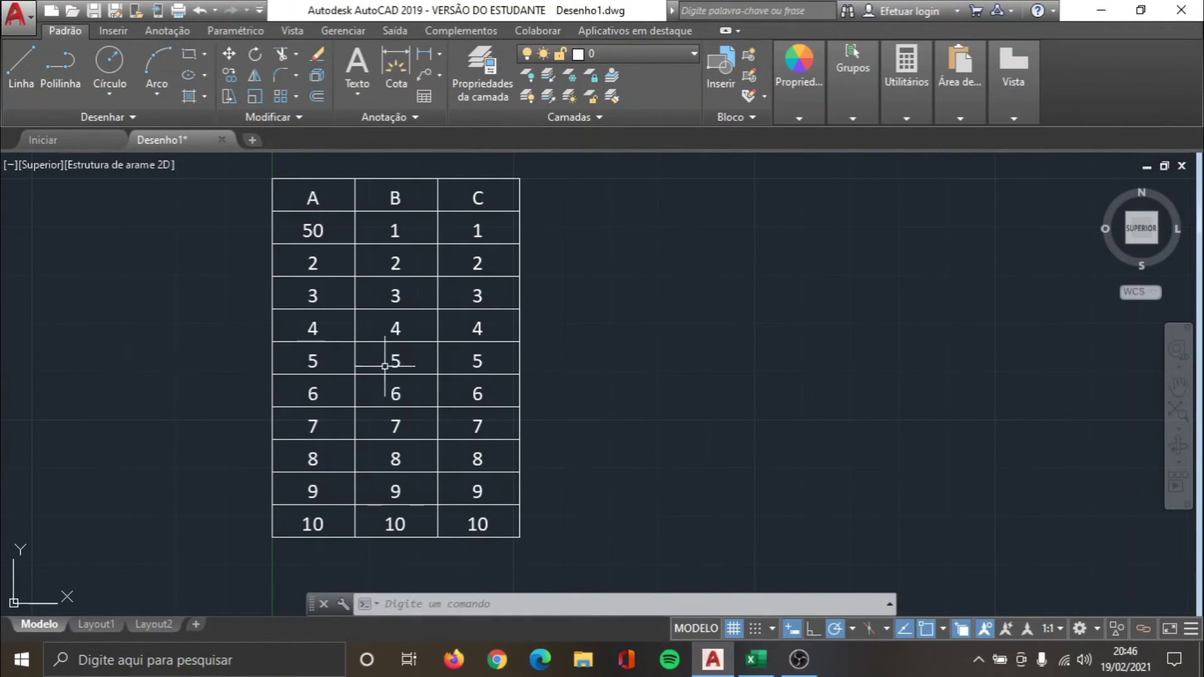
Step: Download from source via cell C2 so the table's row 2 reads 50, 100, 1
left_click(417, 233)
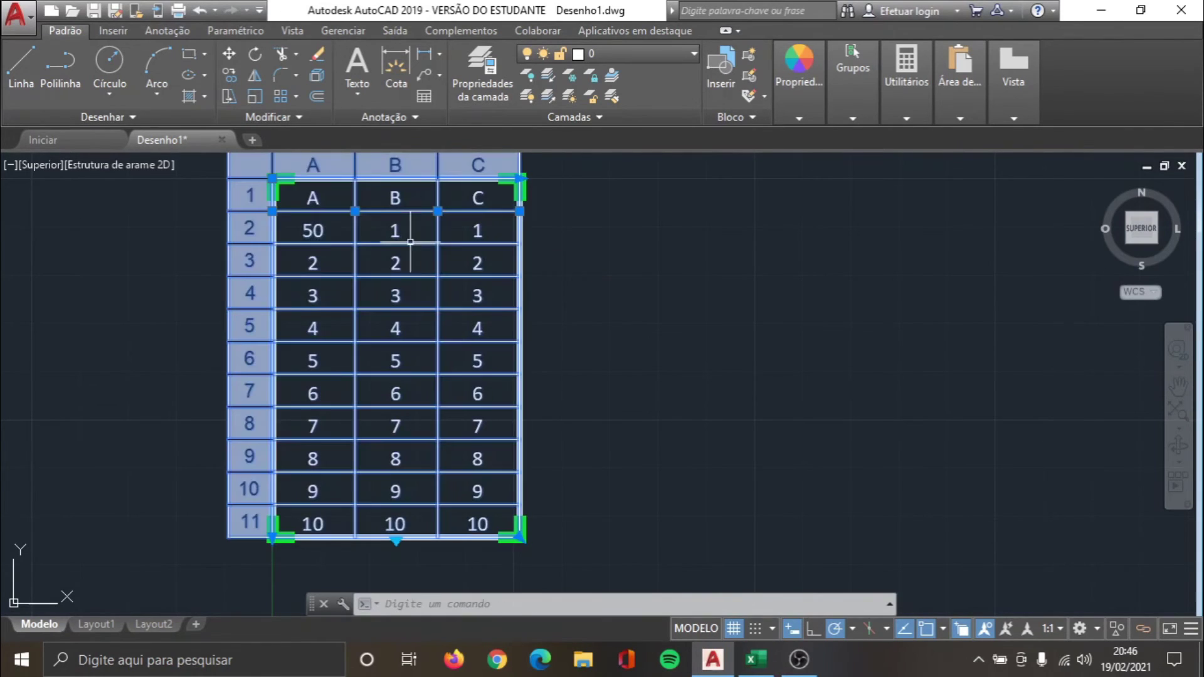
left_click(442, 230)
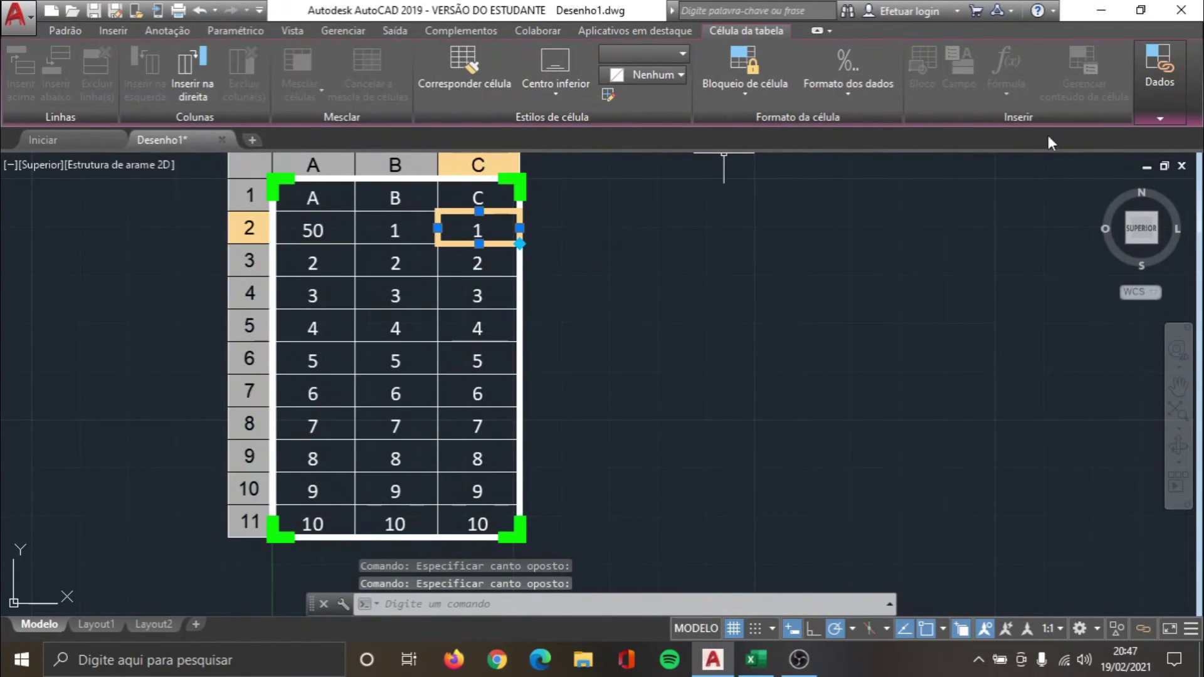
left_click(1174, 95)
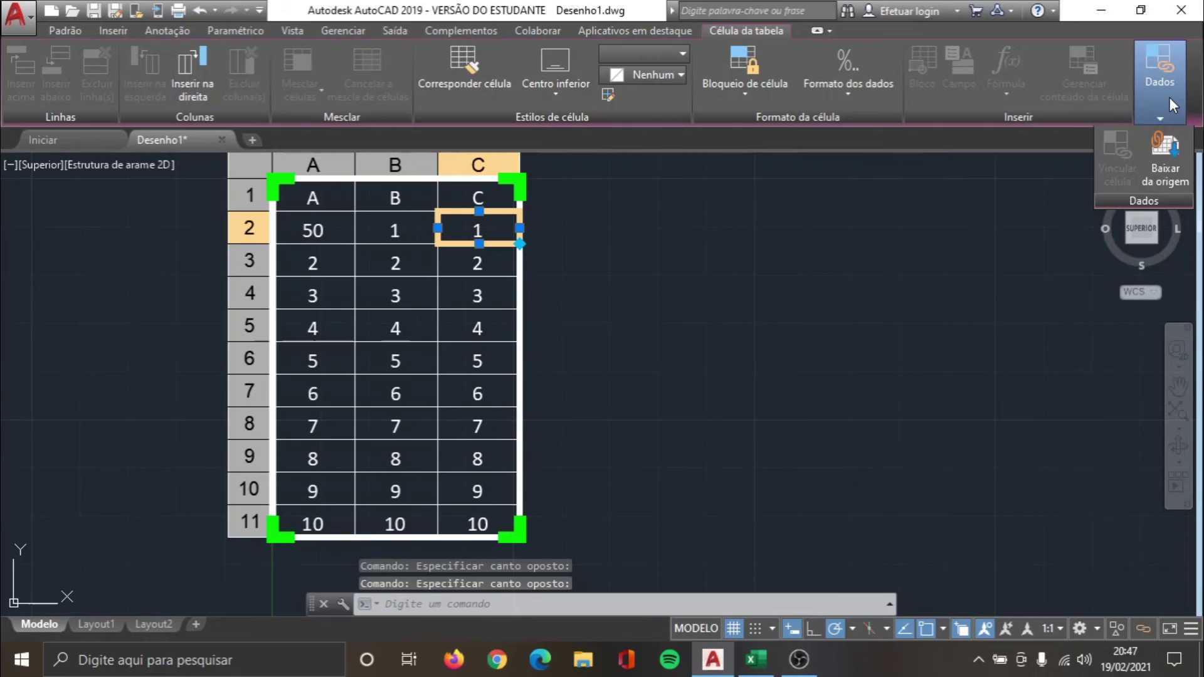
left_click(1164, 164)
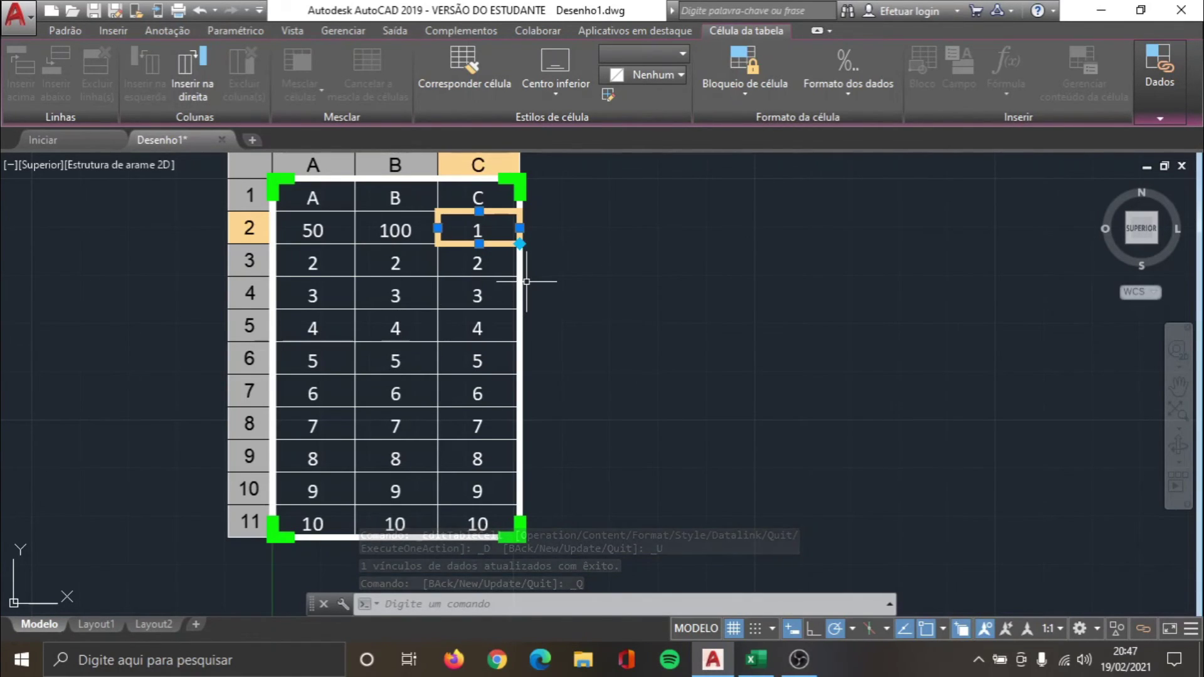
key("Escape")
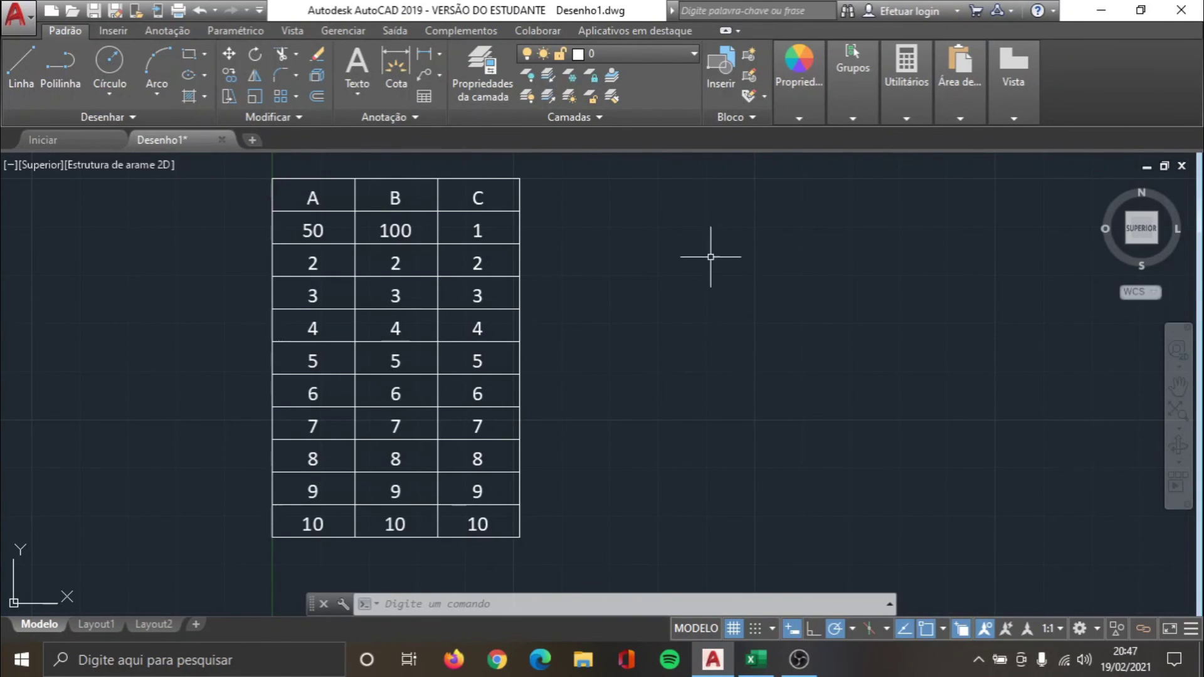
left_click(395, 393)
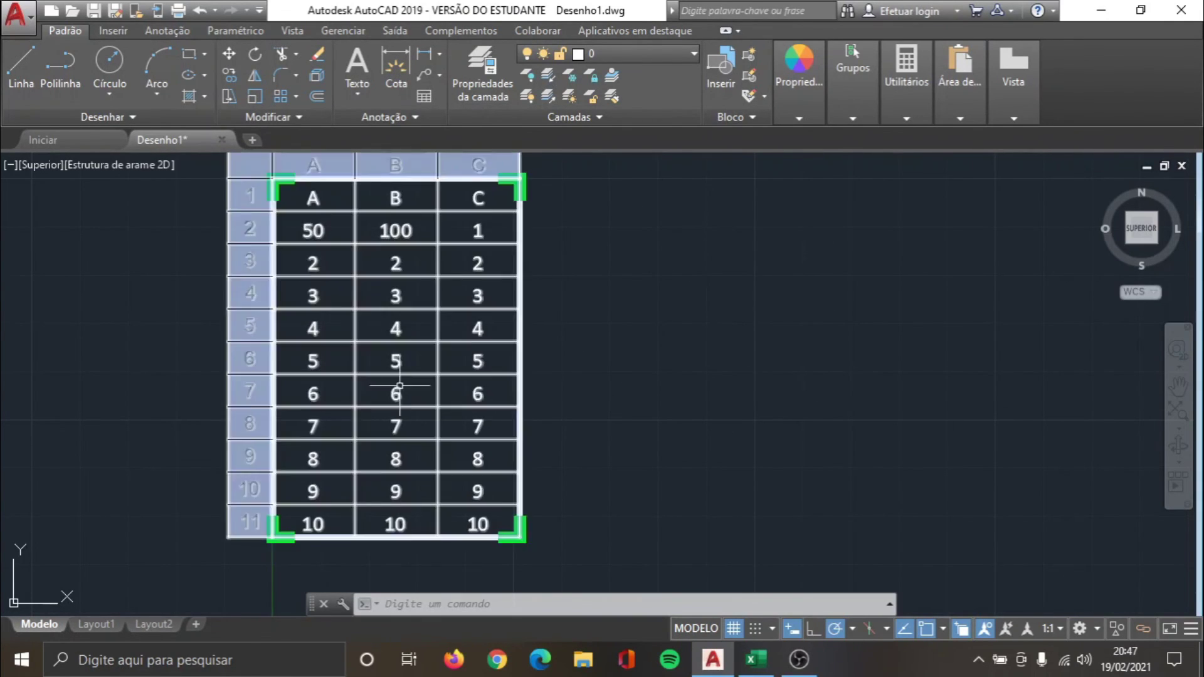
key("Escape")
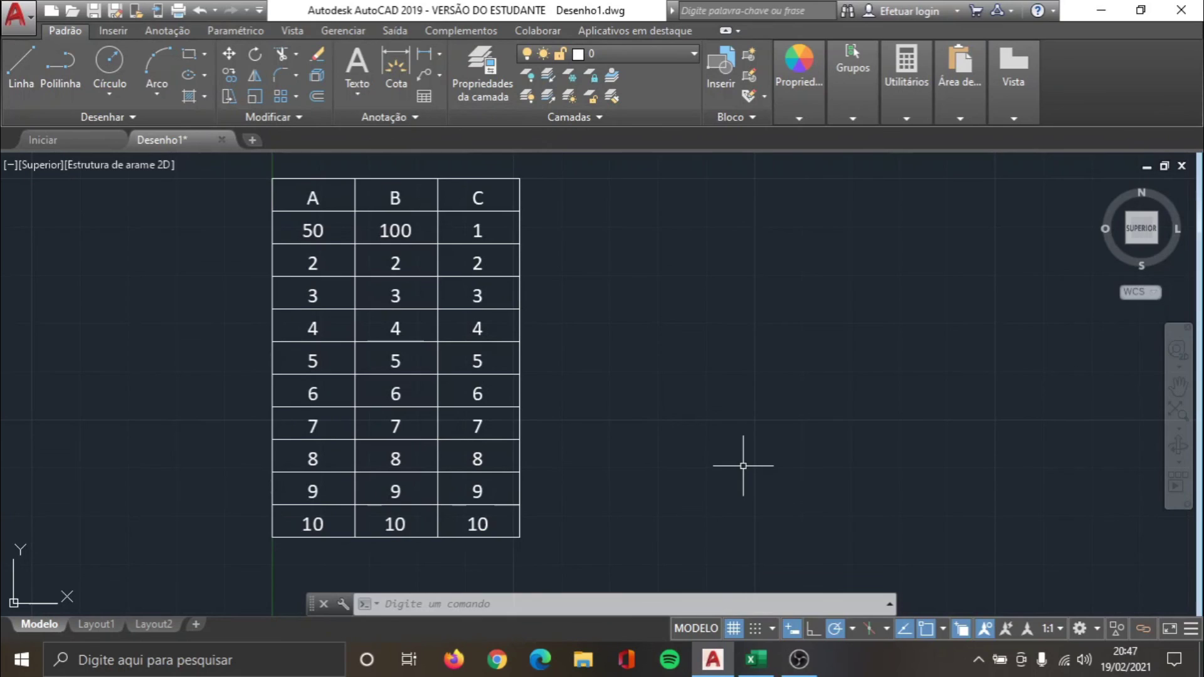